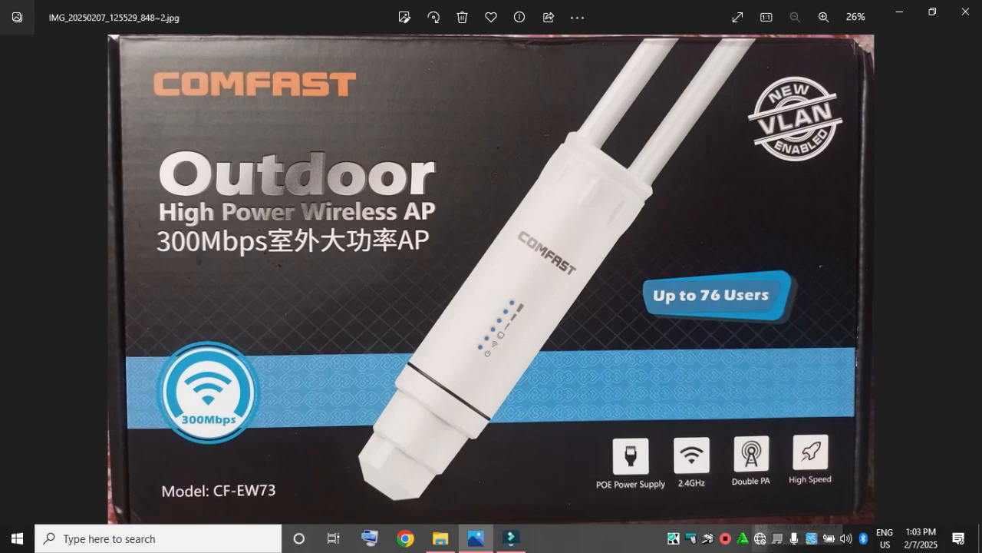
Step: Open the Windows network adapter list through the Ethernet section of the Network & Internet settings
right_click(761, 539)
left_click(848, 527)
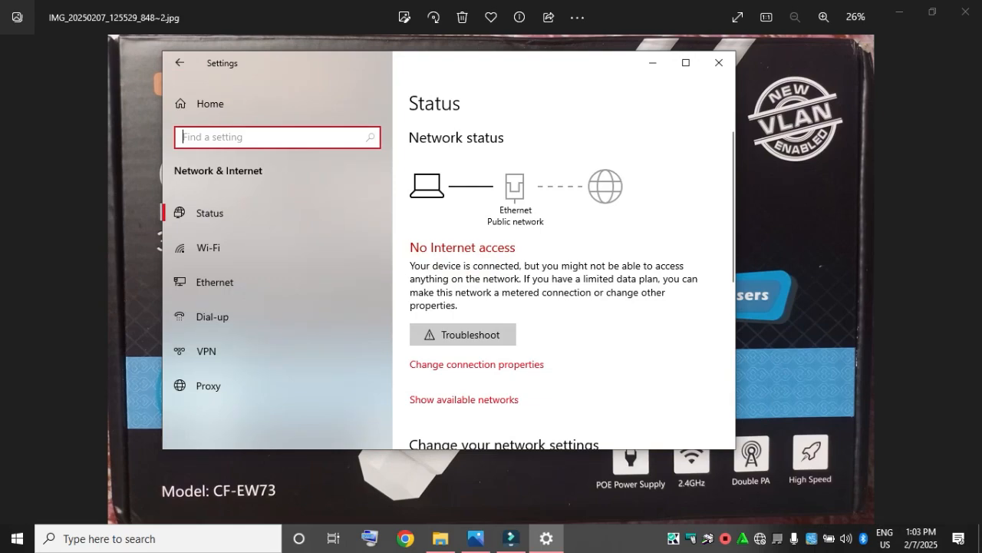
left_click(214, 282)
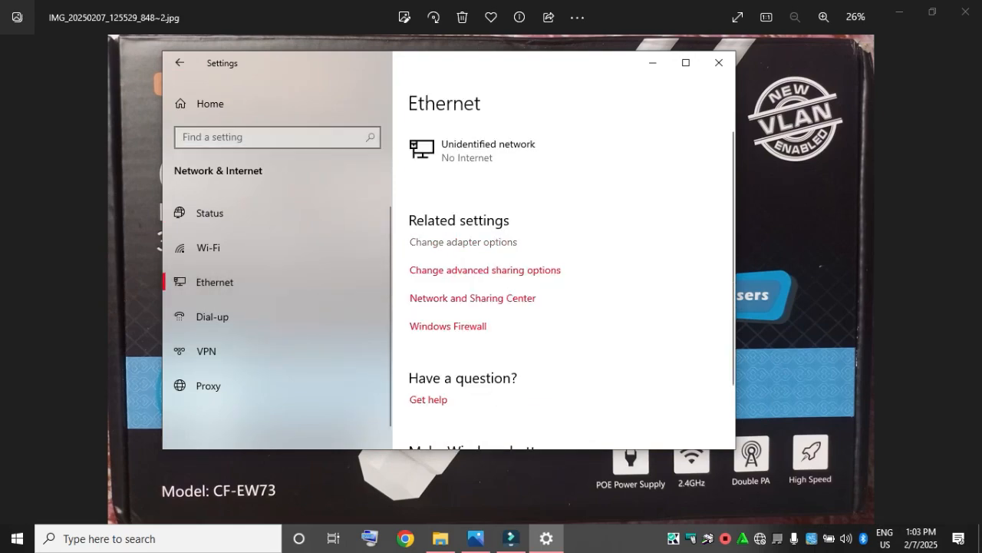
left_click(464, 242)
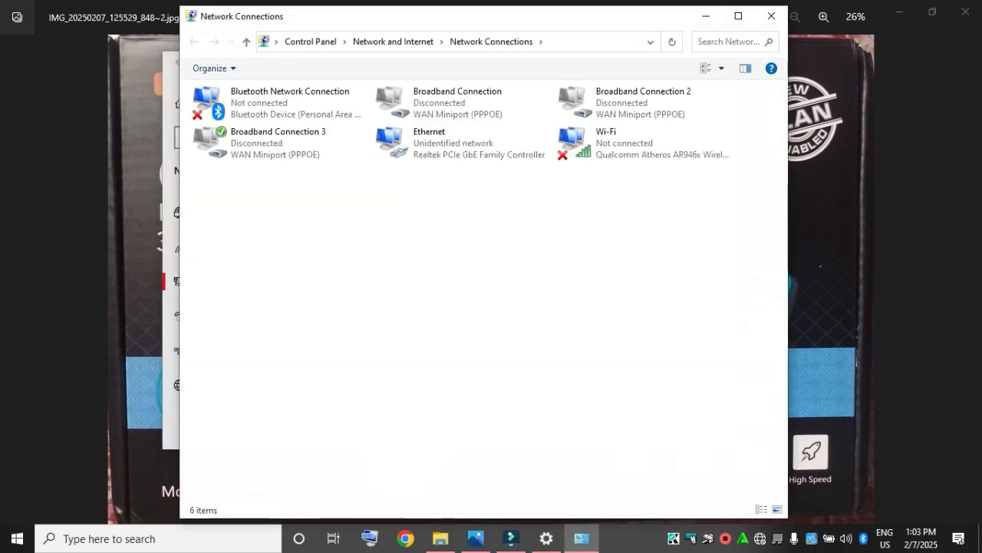
Step: Open the Internet Protocol Version 4 (TCP/IPv4) properties of the Ethernet adapter
right_click(436, 150)
left_click(472, 288)
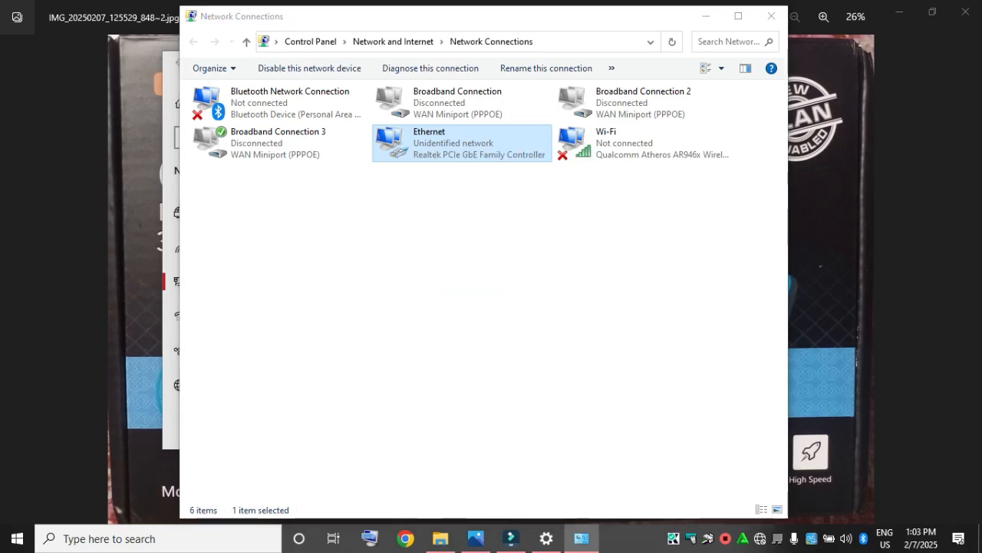
left_click(309, 233)
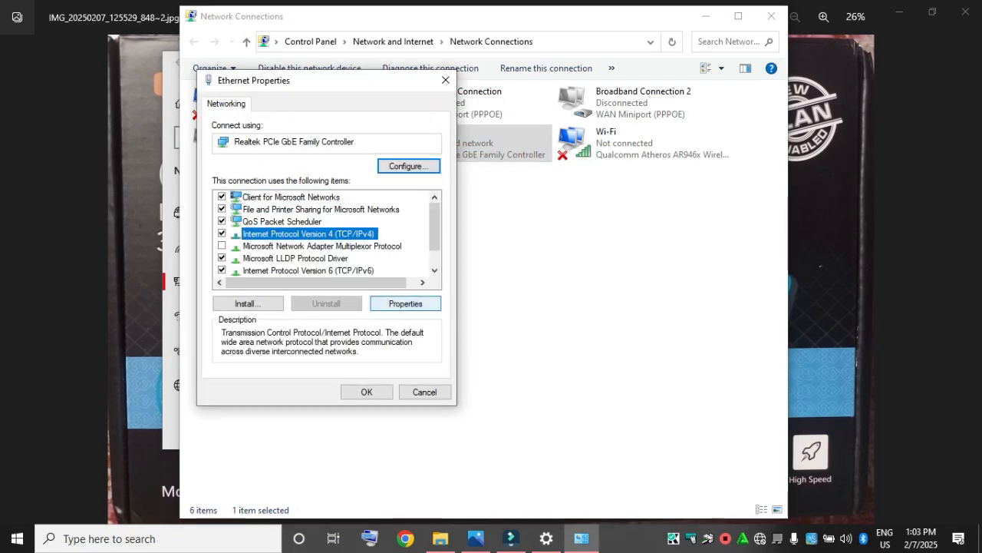
left_click(405, 303)
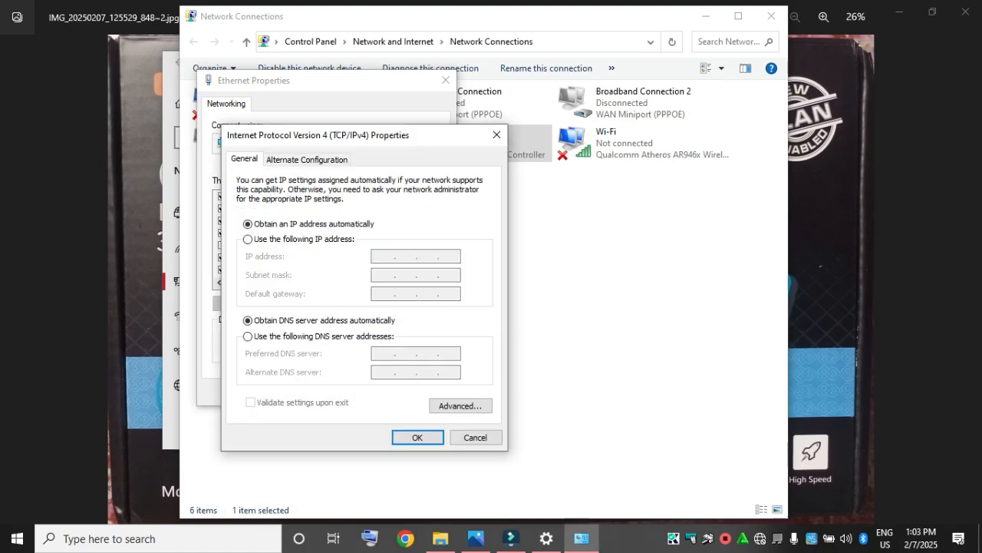
Step: Assign the Ethernet adapter the static IP address 192.168.10.3 with subnet mask 255.255.255.0 and apply the settings
left_click(248, 239)
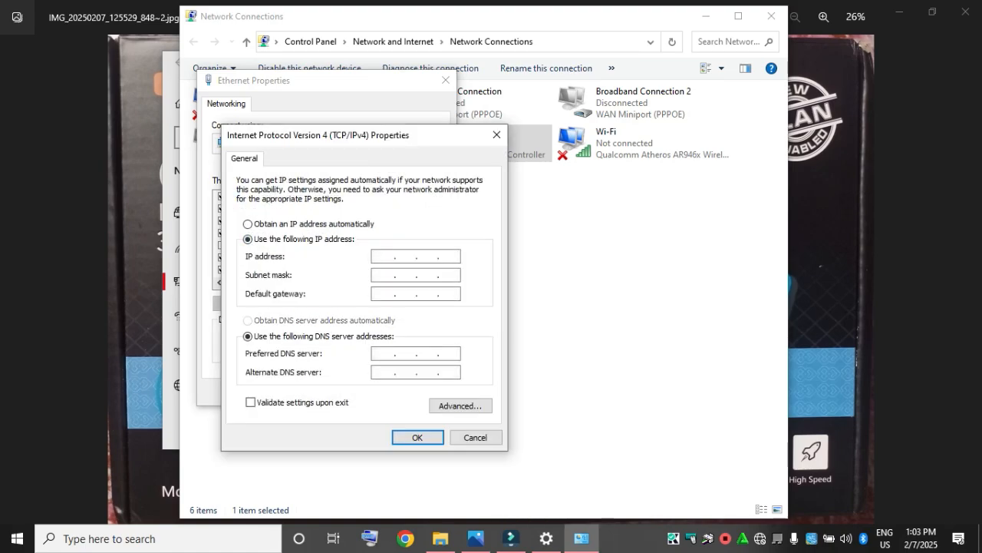
type("192 . 168 . 10 . 3")
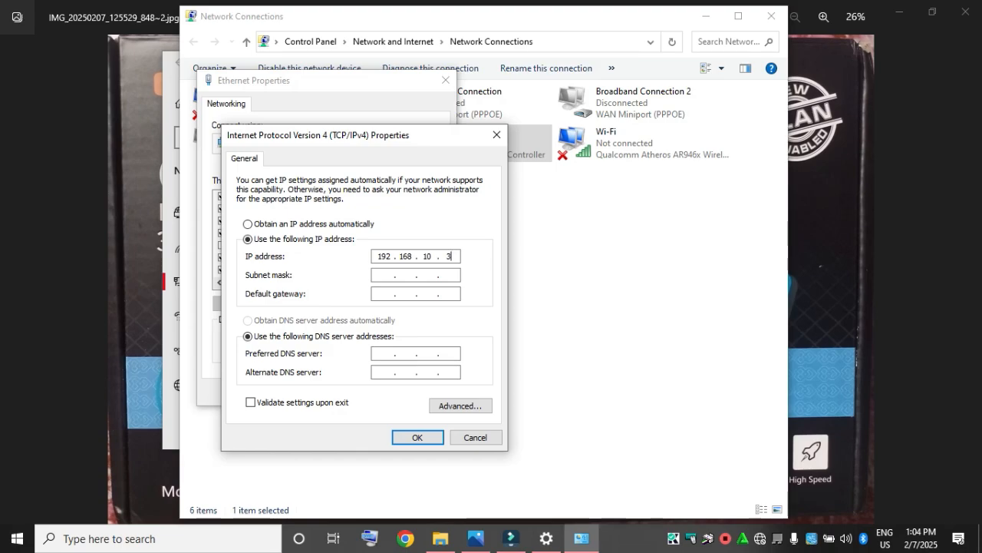
key("BackSpace")
key("BackSpace")
type("3")
left_click(422, 274)
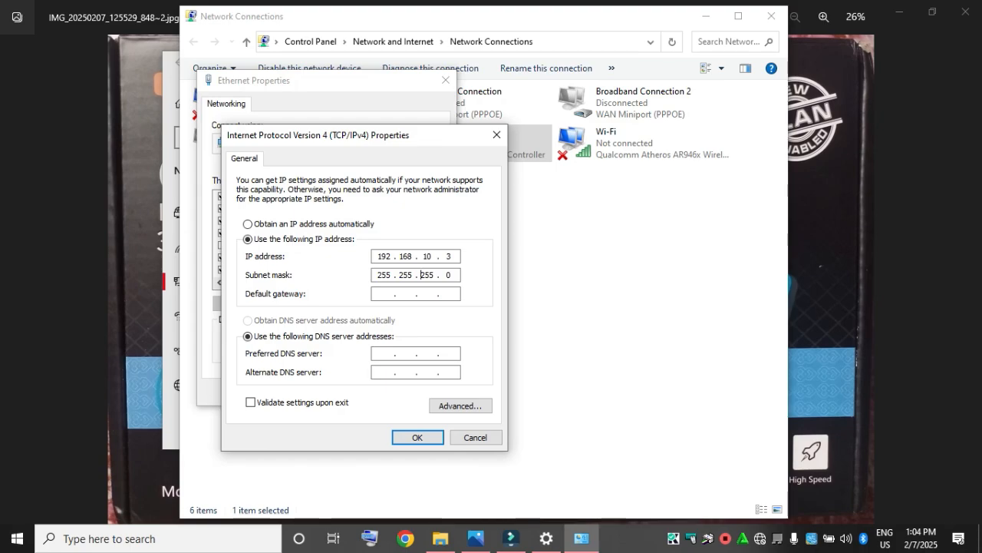
left_click(417, 437)
left_click(367, 392)
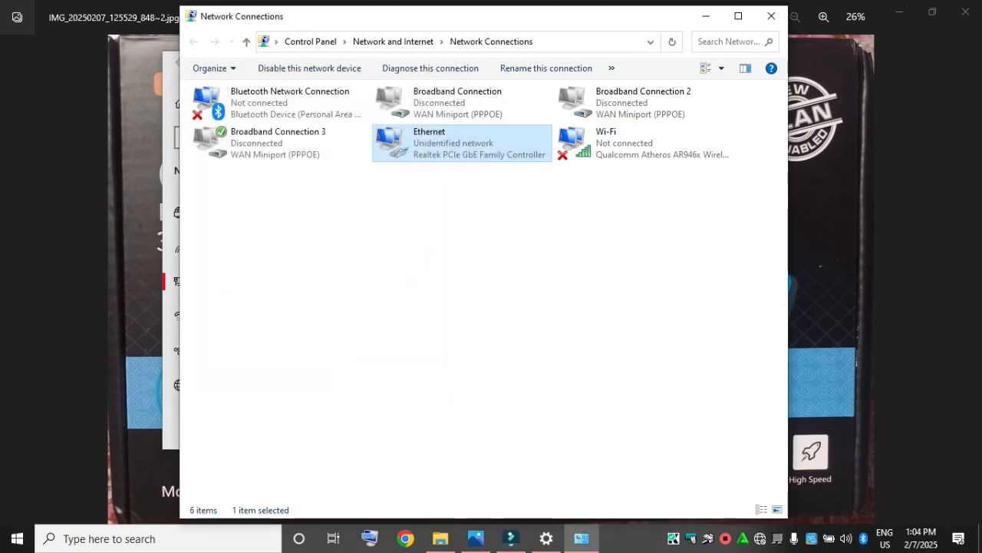
Step: Check the IPv4 address in the Ethernet connection's details and close all network settings windows
right_click(431, 146)
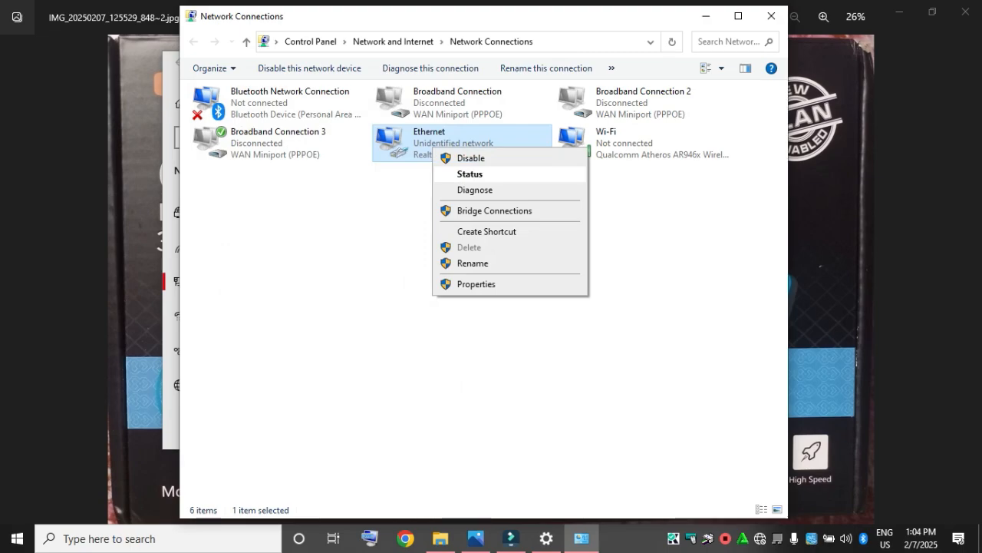
left_click(476, 191)
left_click(414, 260)
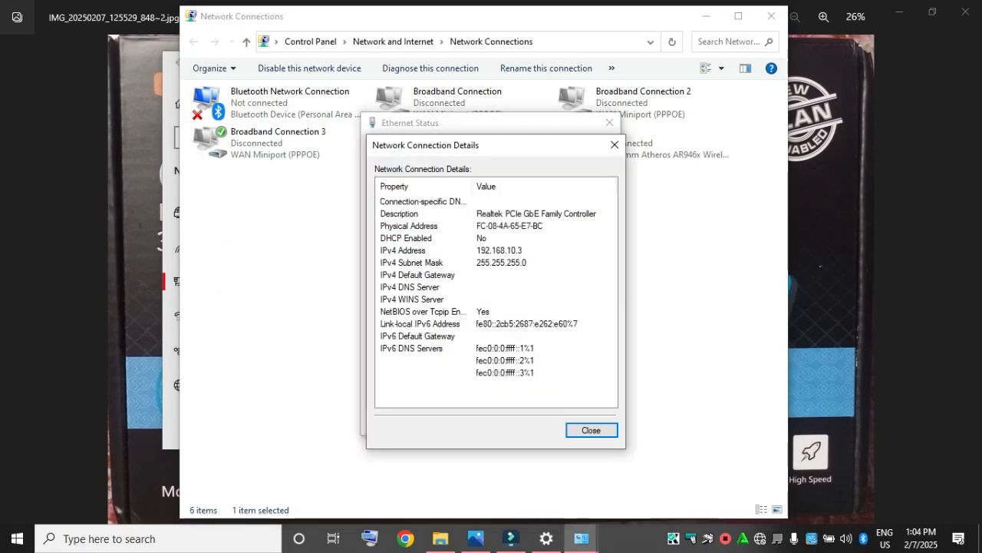
left_click(499, 250)
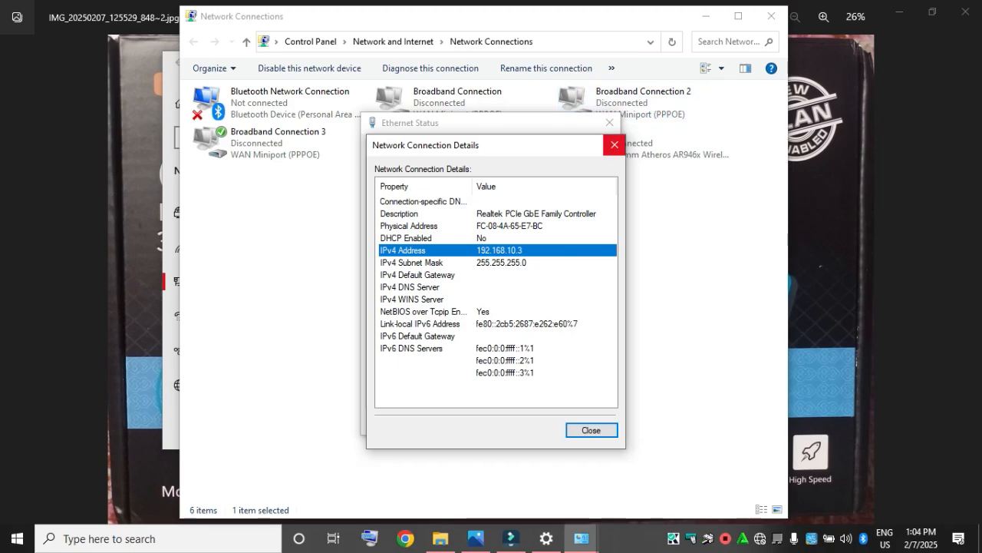
left_click(615, 144)
left_click(609, 123)
left_click(772, 16)
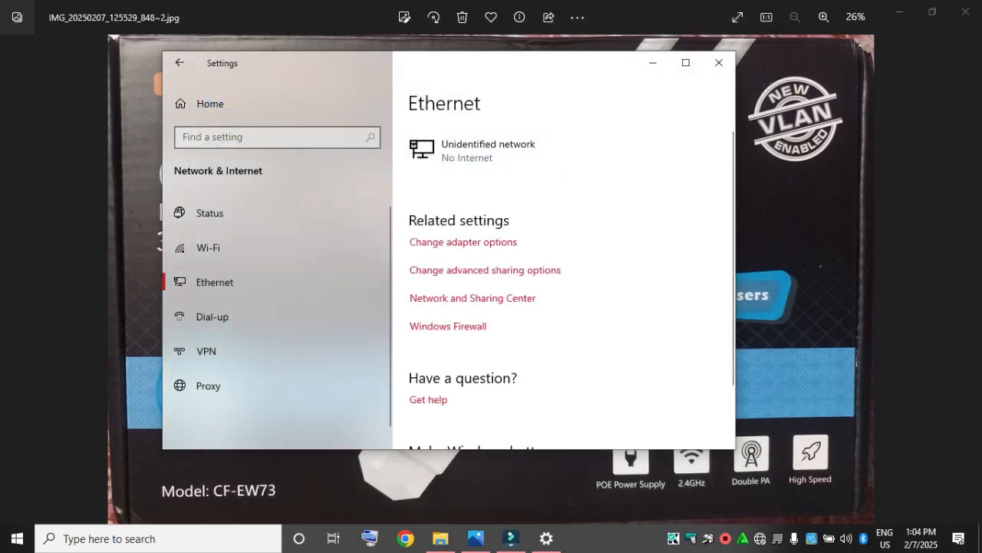
left_click(719, 62)
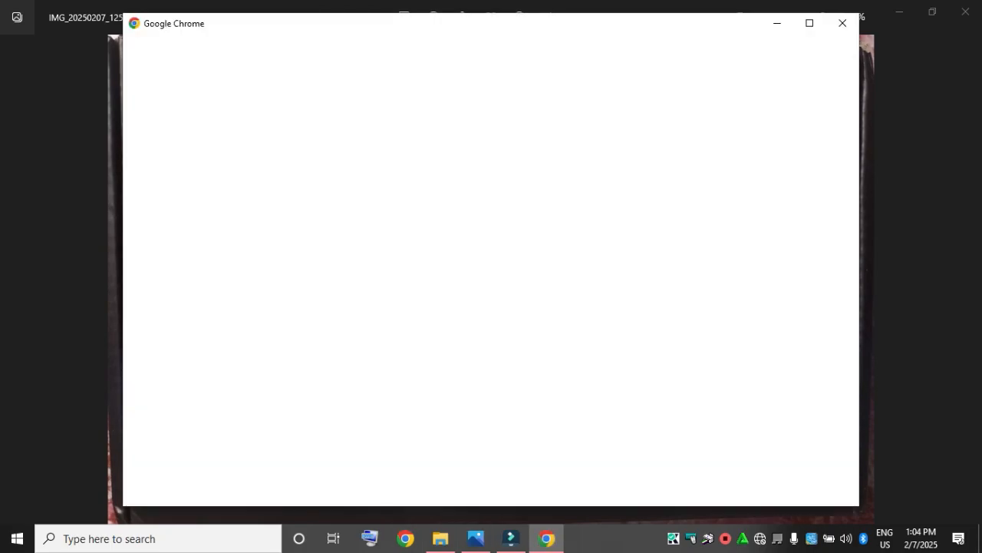
Step: Switch to Chrome and open the COMFAST access point's login page at 192.168.10.1
left_click(396, 314)
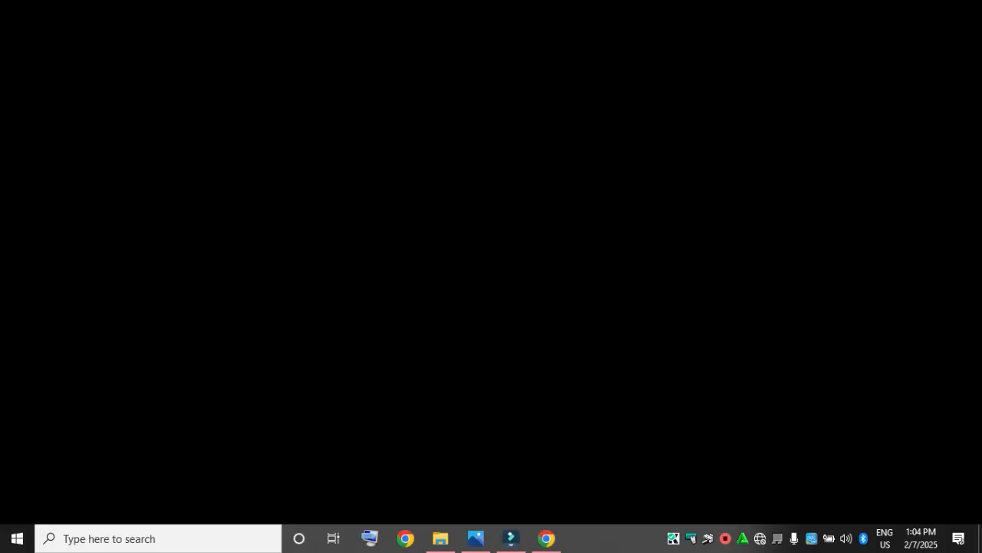
type("1")
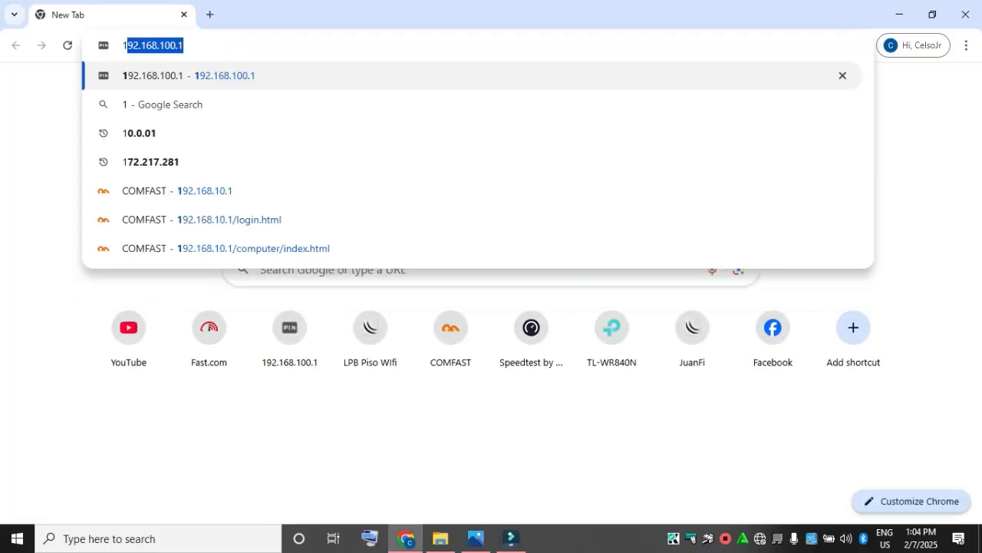
type("92.168")
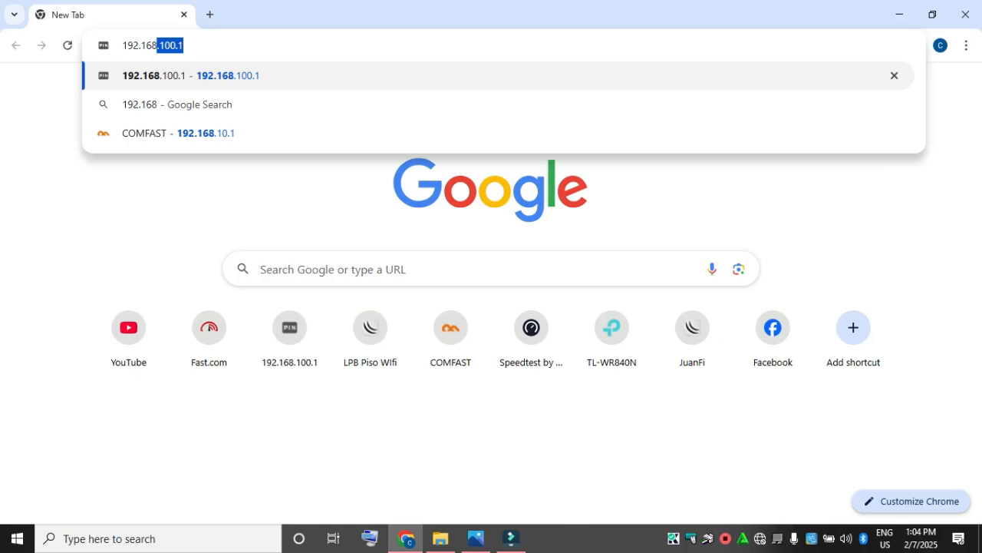
type(".10.1")
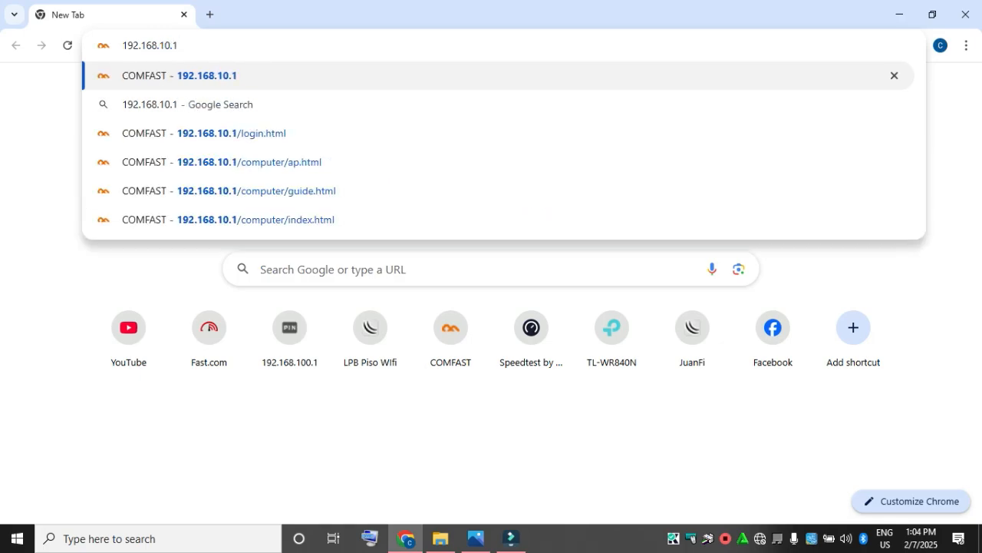
key("Return")
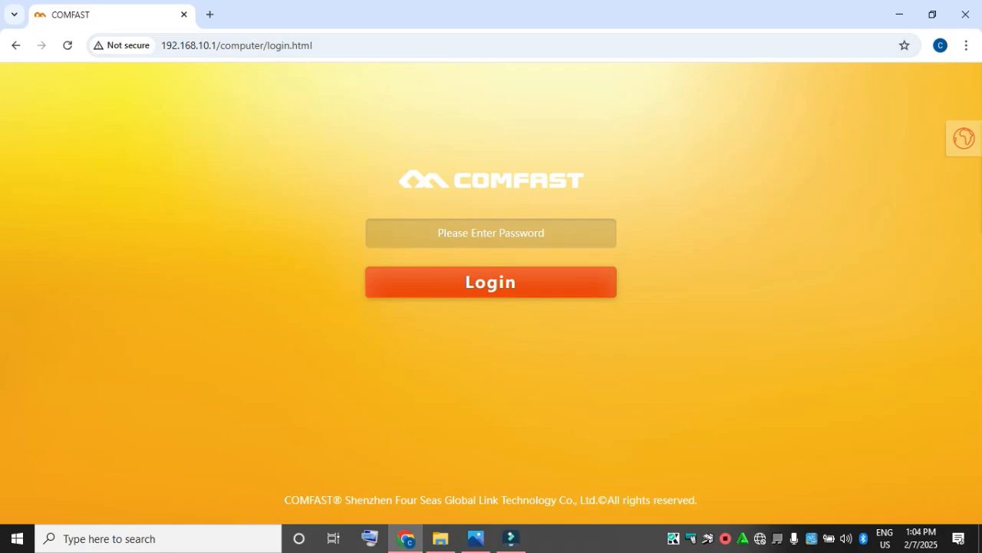
Step: Enter the administrator password in the password field of the COMFAST login page
left_click(493, 233)
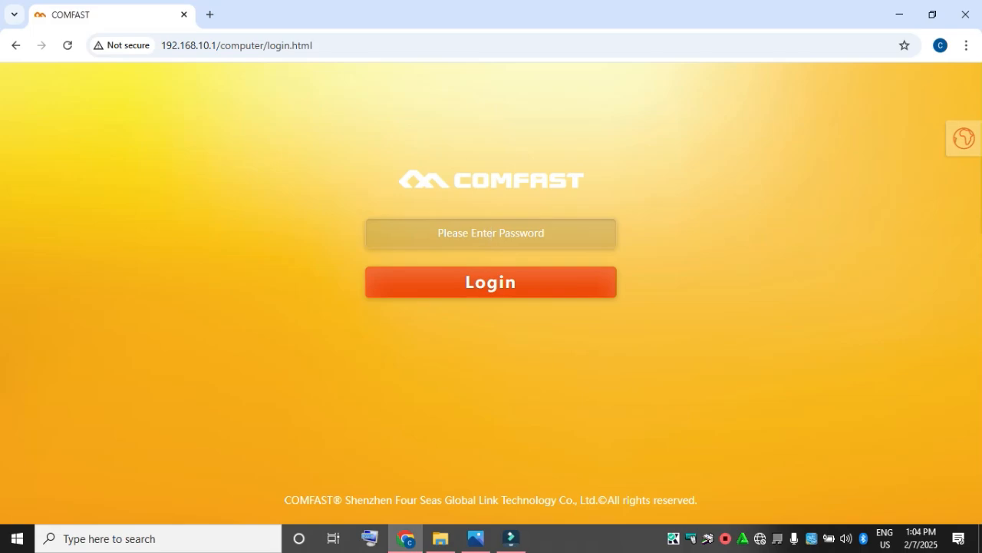
type("admin")
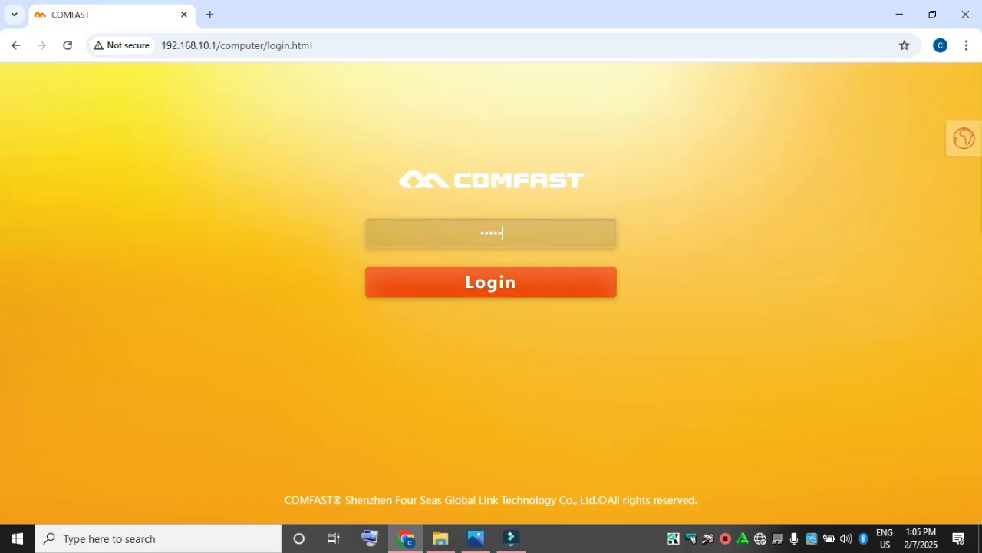
type("123")
key("BackSpace")
key("BackSpace")
key("BackSpace")
key("BackSpace")
type("adm")
key("BackSpace")
key("BackSpace")
key("BackSpace")
type("admin12")
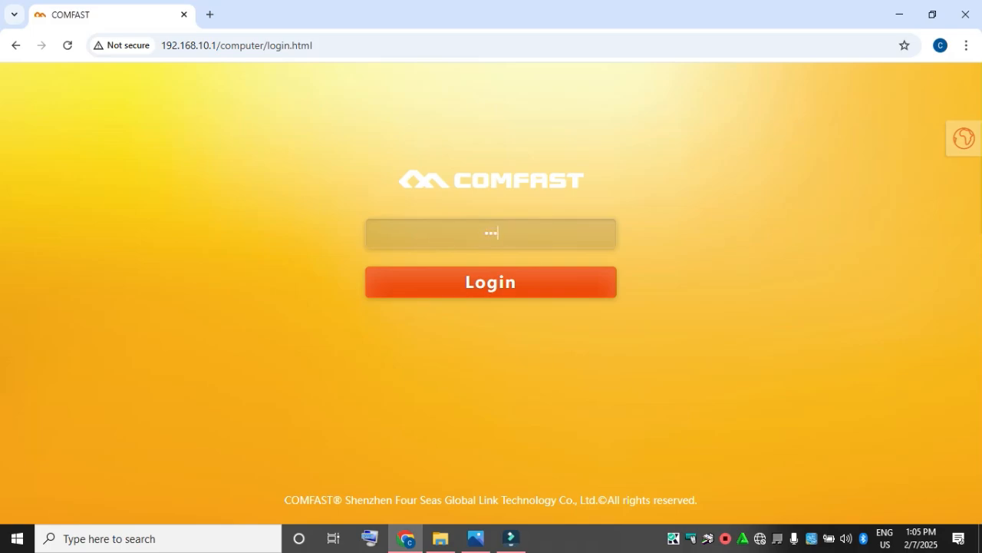
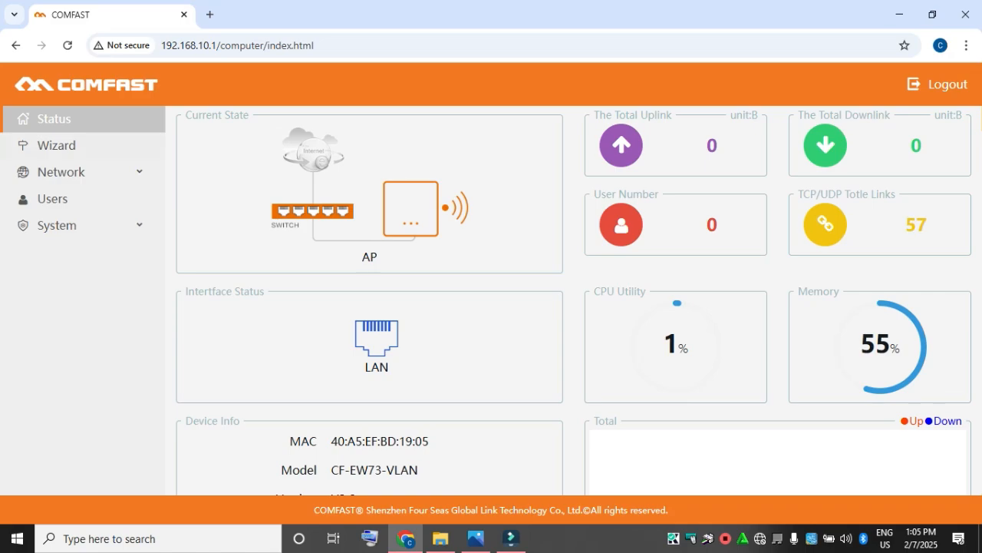
Step: Start the setup wizard in AP mode and accept the LAN settings with IP address 192.168.10.1 and subnet mask 255.255.255.0
left_click(56, 145)
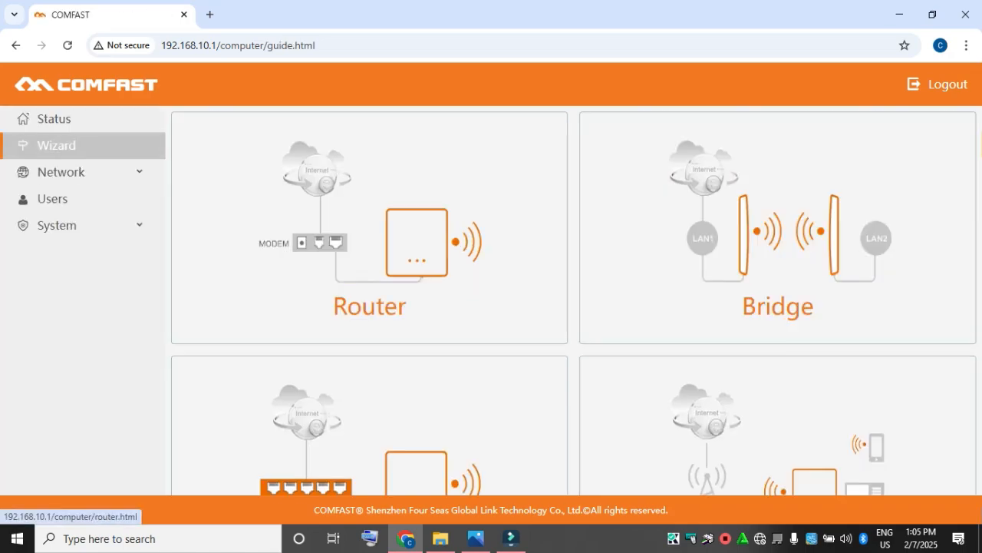
scroll(576, 308, "down", 1)
scroll(576, 307, "up", 1)
scroll(777, 231, "down", 1)
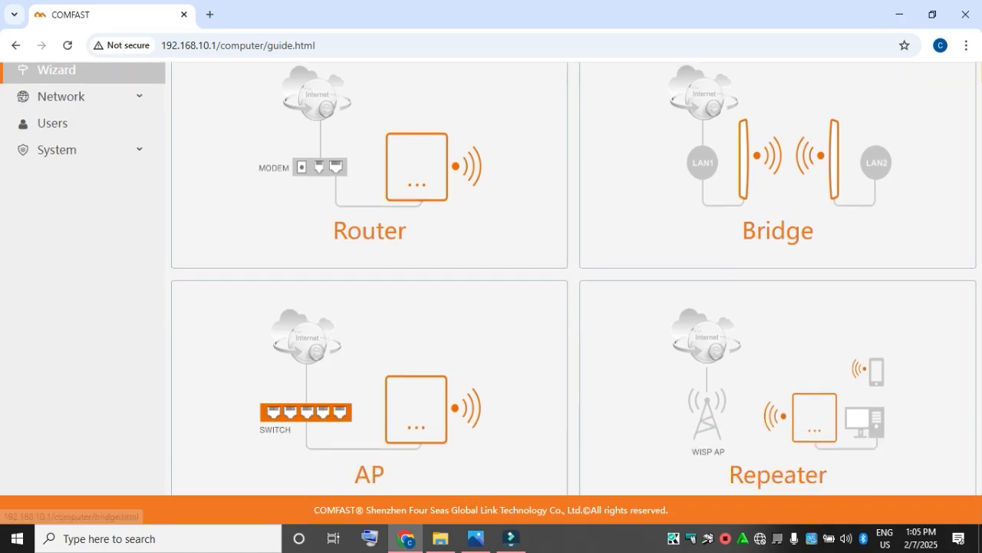
scroll(777, 230, "down", 1)
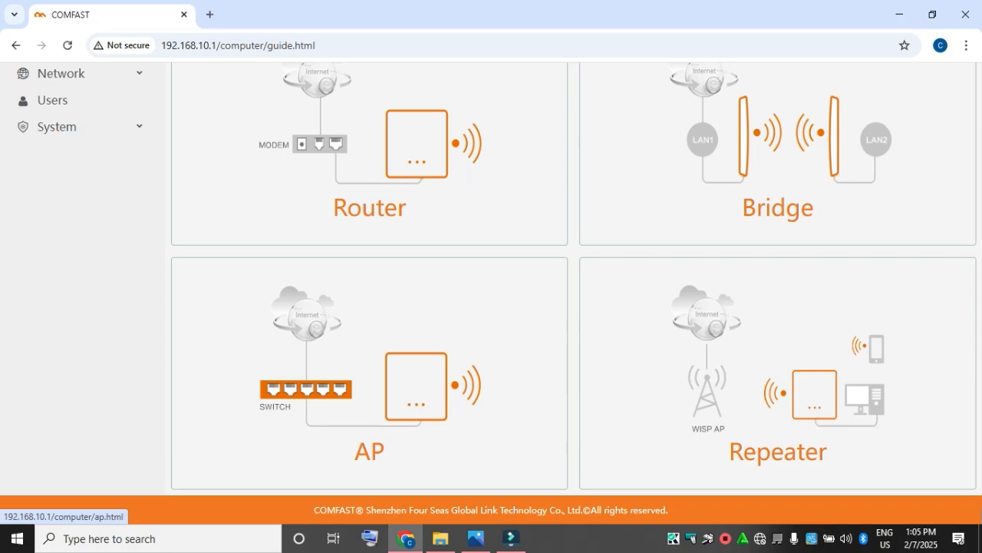
left_click(369, 384)
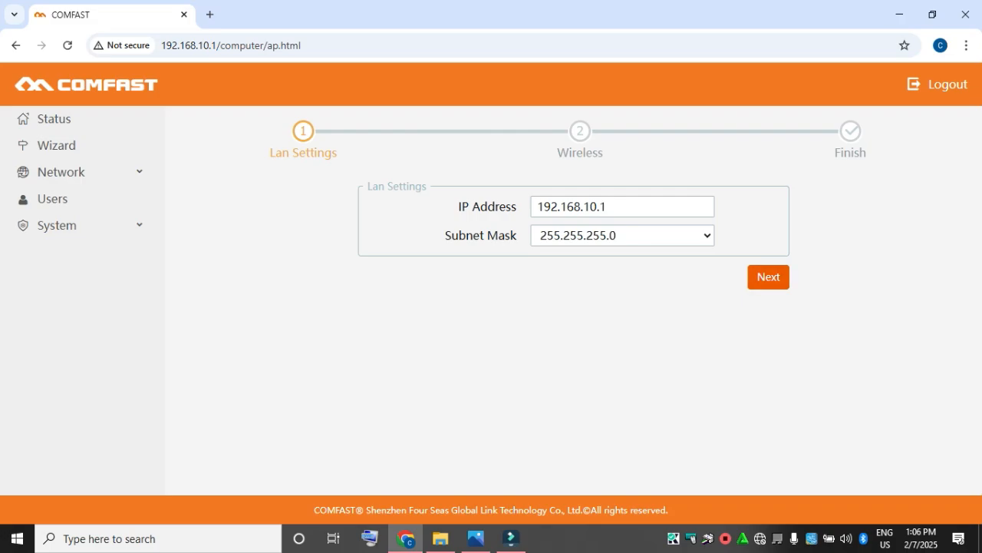
left_click(769, 277)
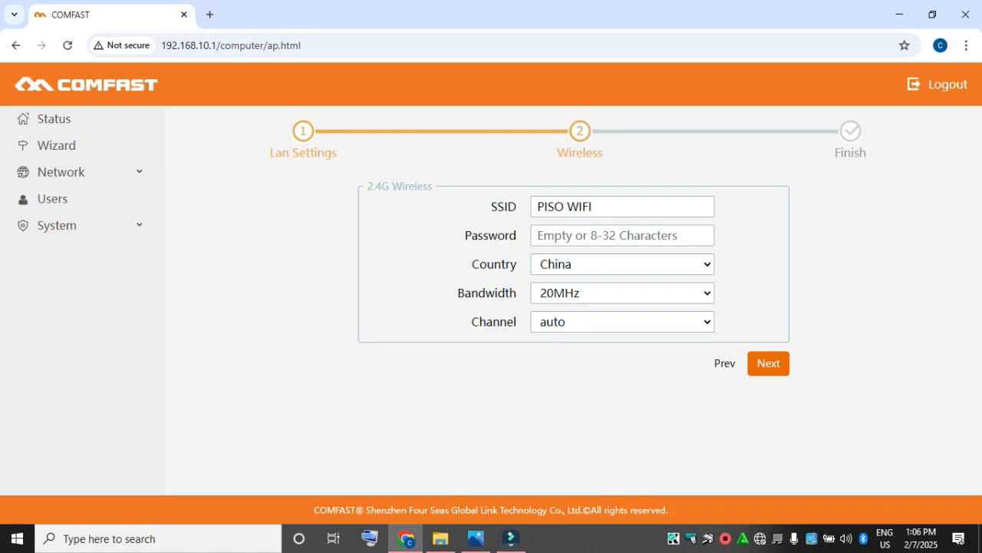
Step: Set the 2.4G wireless SSID to NET PISO WIFI and keep the bandwidth at 20MHz
left_click_drag(594, 206, 536, 207)
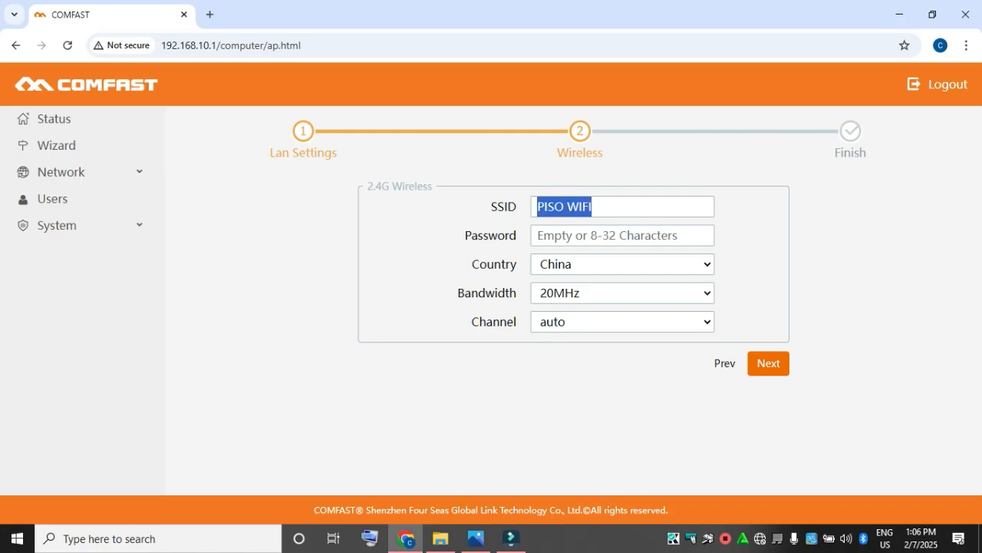
type("net")
key("BackSpace")
key("BackSpace")
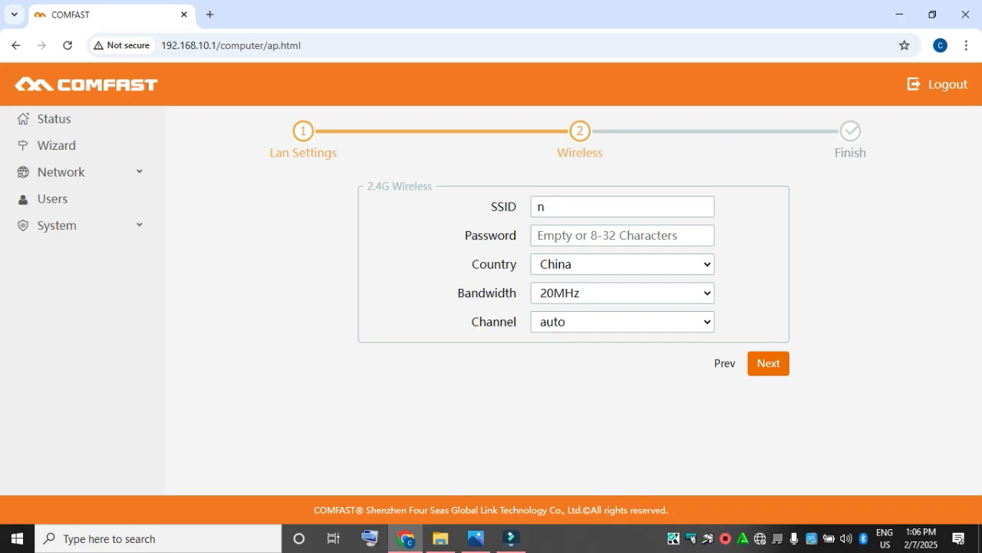
key("BackSpace")
type("NET PISO WIFI")
key("BackSpace")
key("BackSpace")
key("BackSpace")
key("BackSpace")
key("BackSpace")
key("BackSpace")
key("BackSpace")
key("BackSpace")
key("BackSpace")
key("BackSpace")
key("BackSpace")
key("BackSpace")
key("BackSpace")
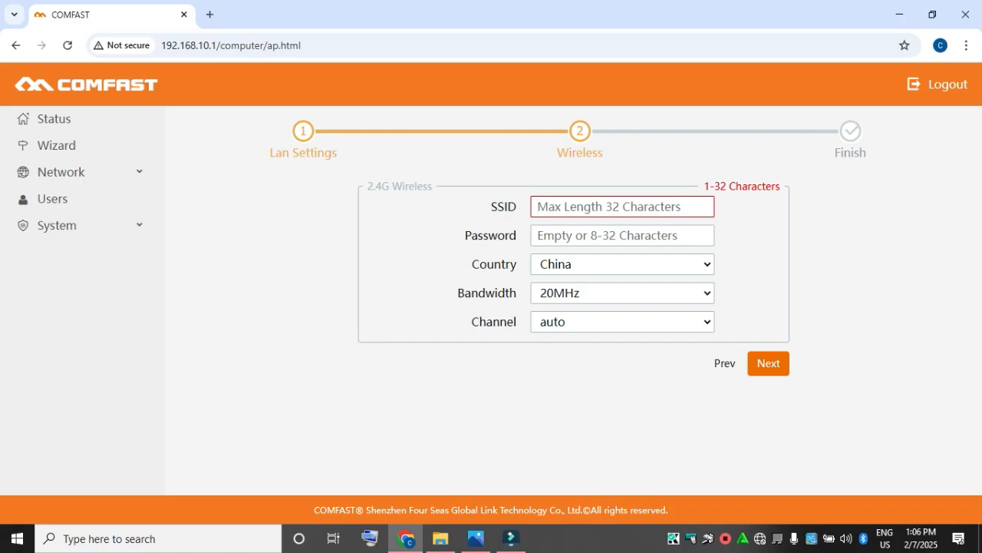
type("NET")
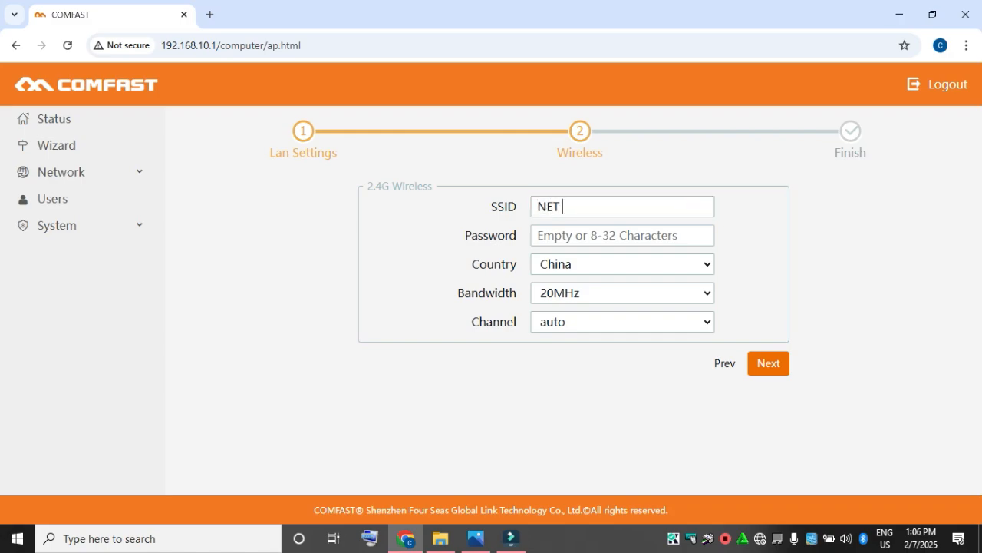
type(" PISO WIFI")
left_click(622, 293)
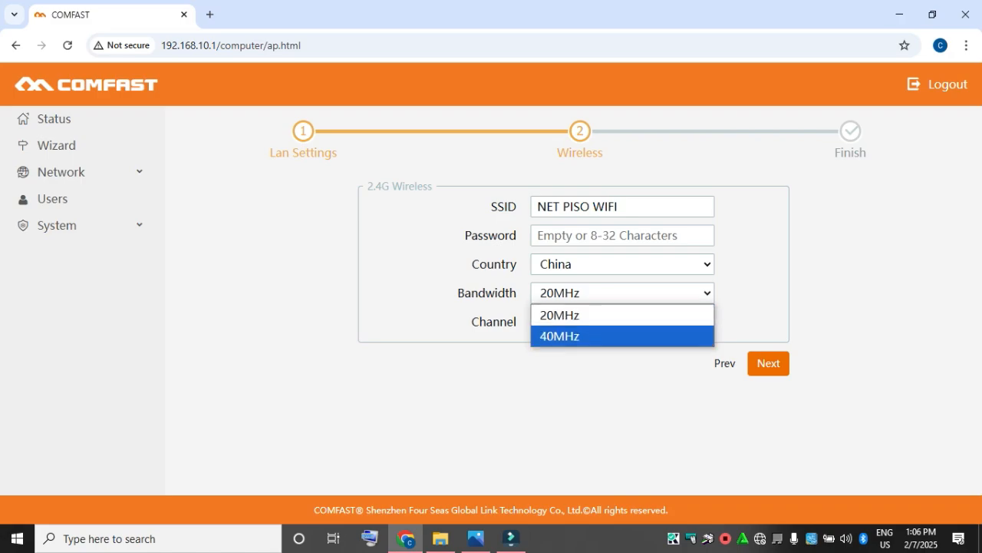
left_click(622, 315)
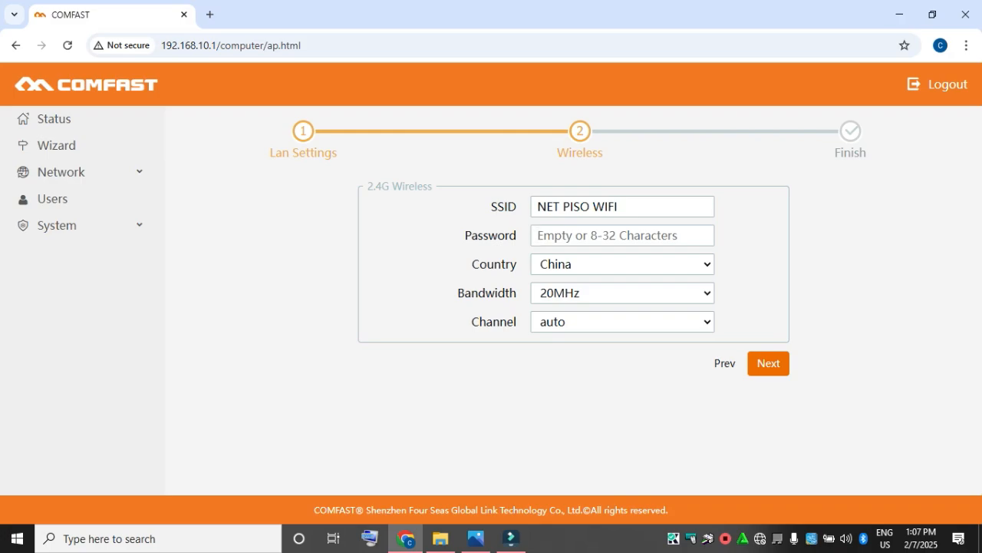
type("FDGFGF")
key("BackSpace")
key("BackSpace")
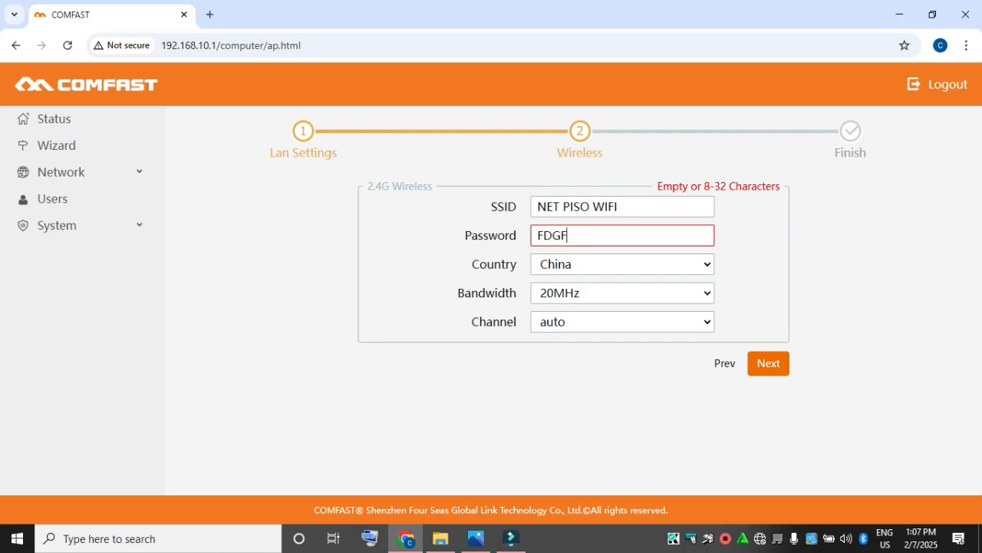
key("BackSpace")
key("BackSpace")
key("BackSpace")
key("BackSpace")
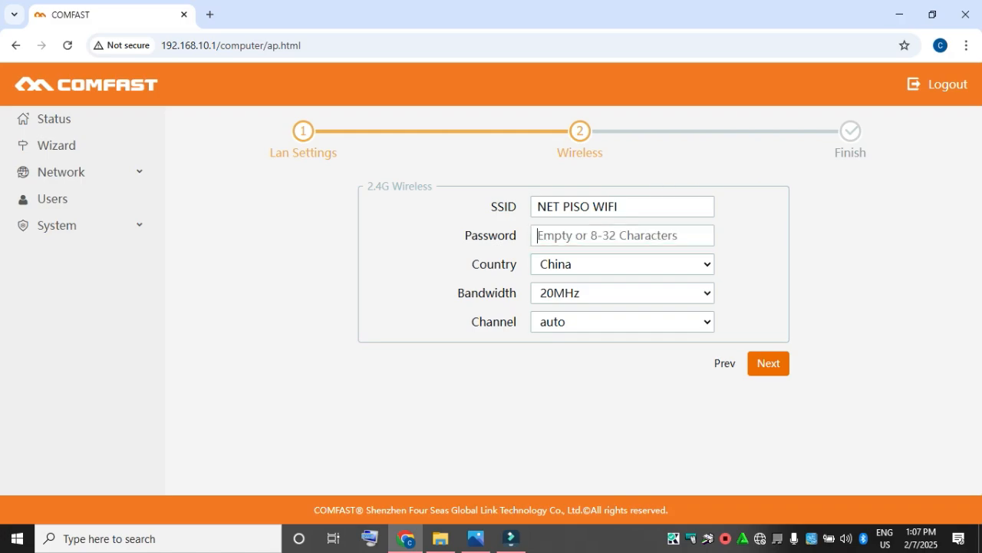
Step: Keep the channel on auto and the wireless password empty, and finish the AP wizard
left_click(622, 321)
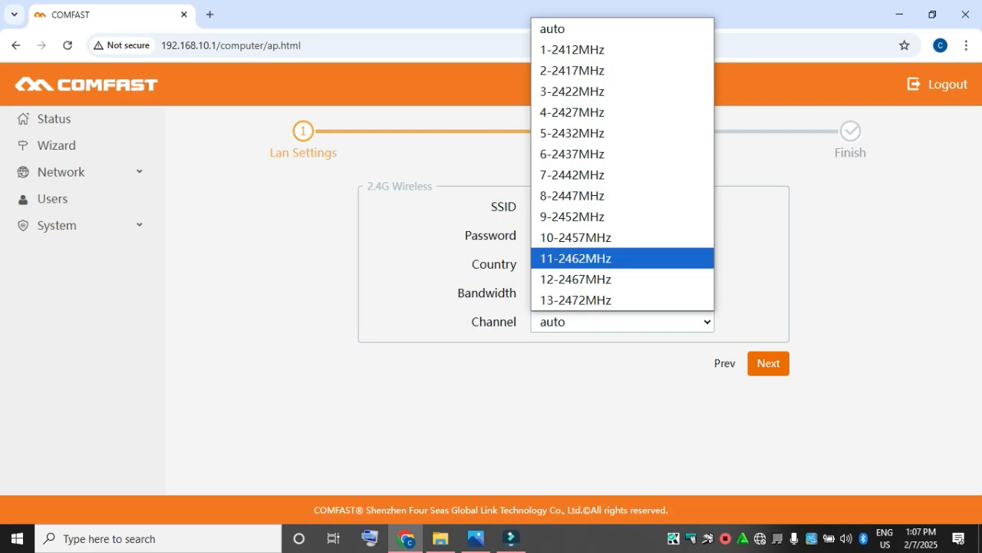
key("Escape")
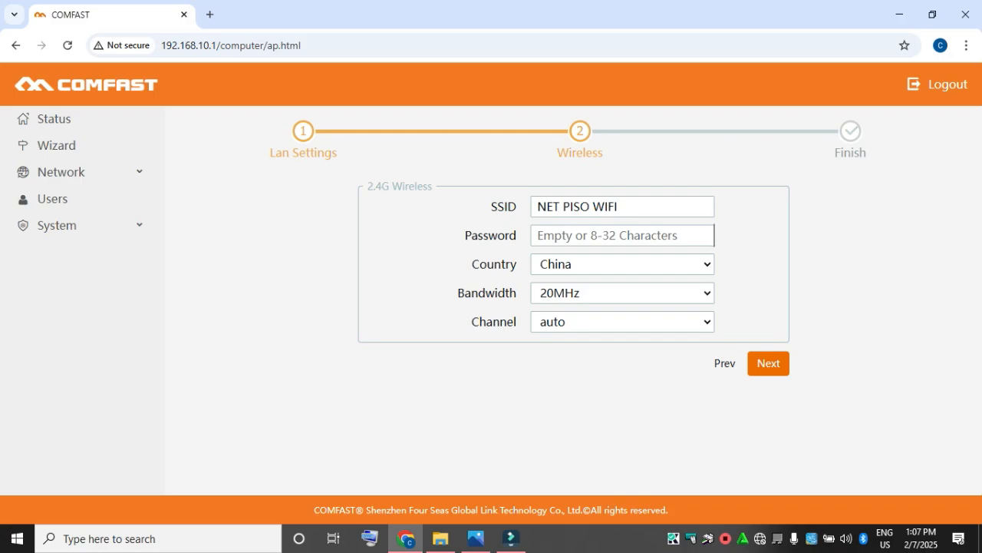
left_click(768, 363)
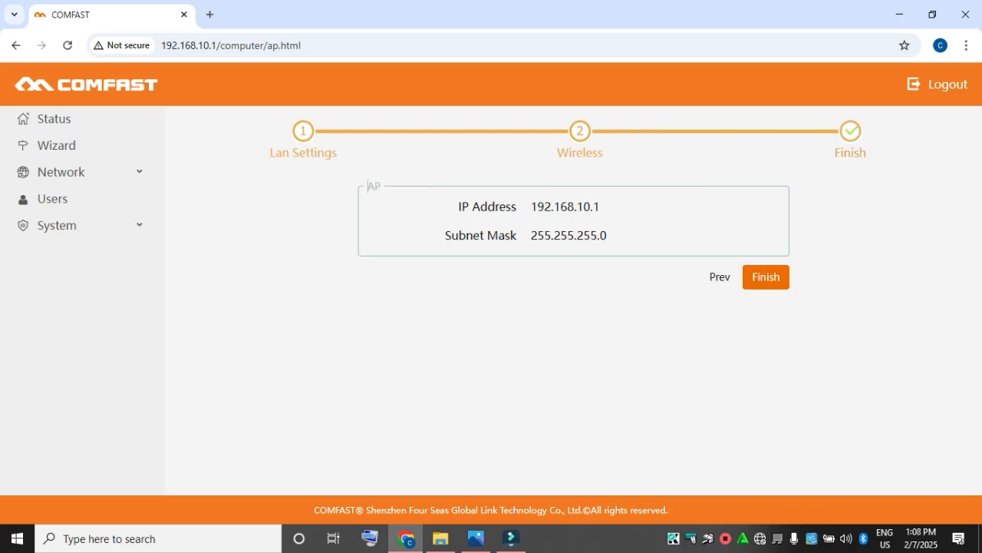
left_click(766, 278)
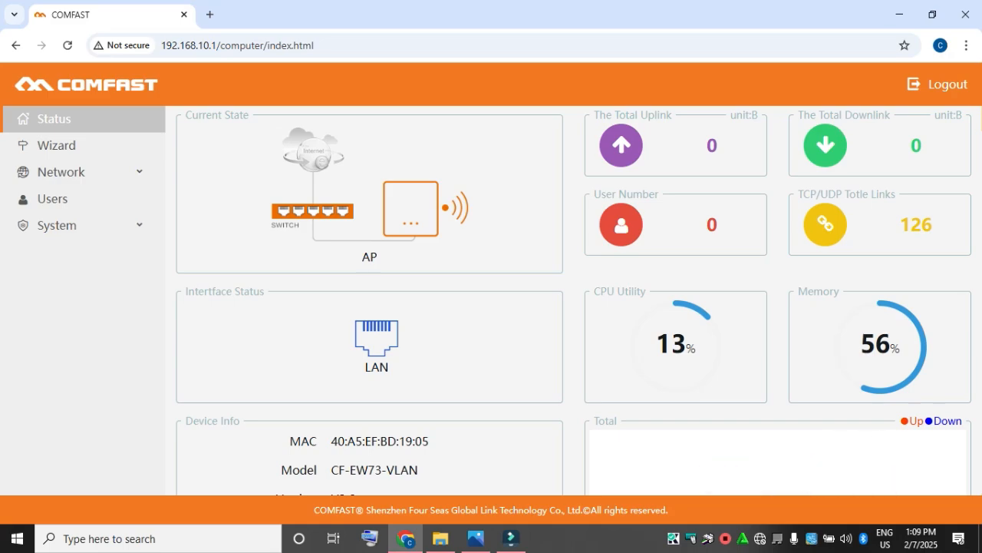
Step: Connect the PC to the open NET PISO WIFI network from the Windows network list
left_click(760, 538)
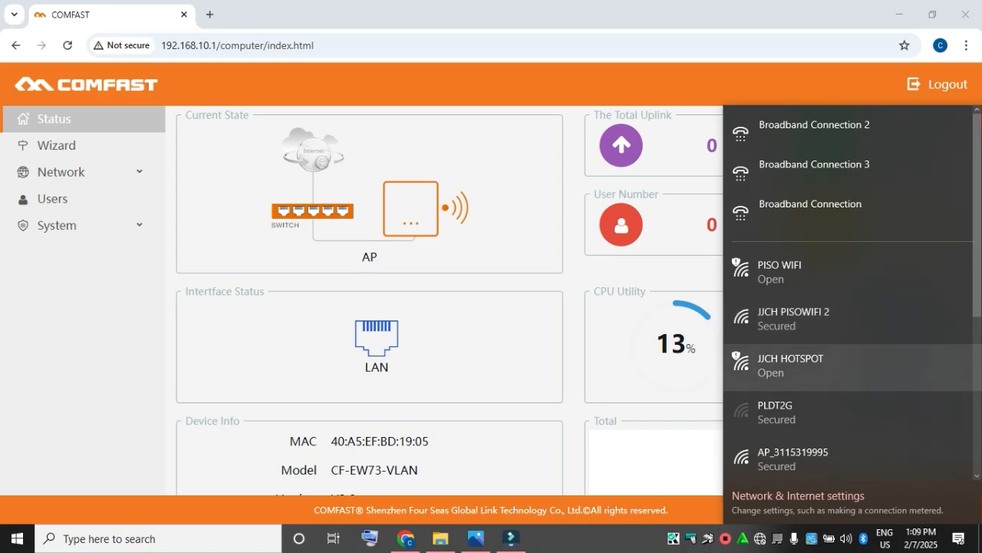
scroll(844, 319, "down", 3)
scroll(844, 318, "up", 3)
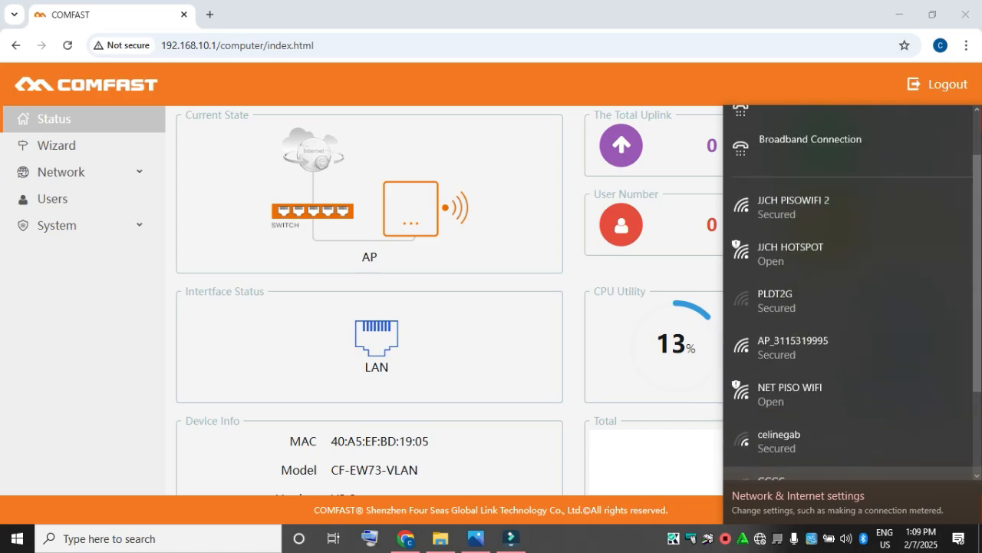
scroll(844, 318, "down", 2)
scroll(844, 319, "down", 1)
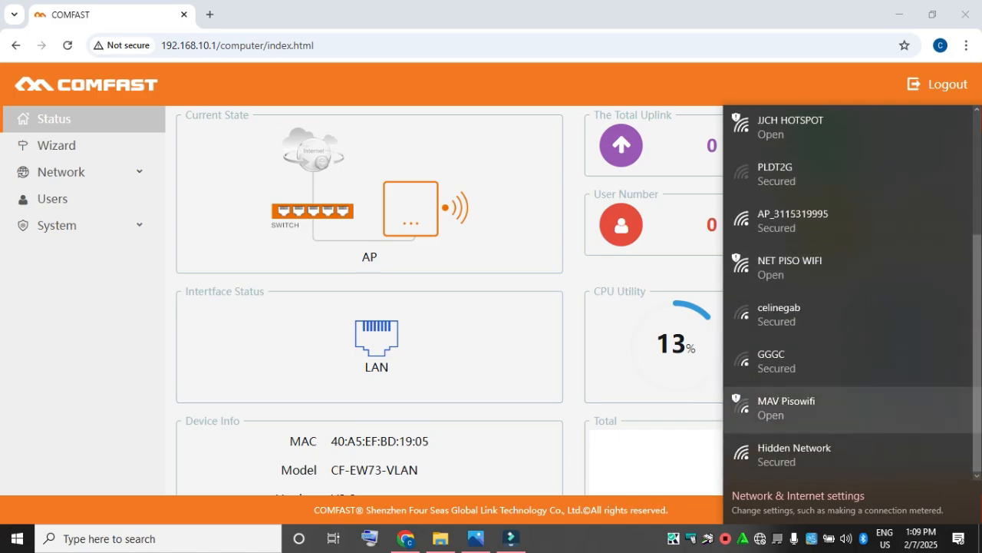
left_click(844, 269)
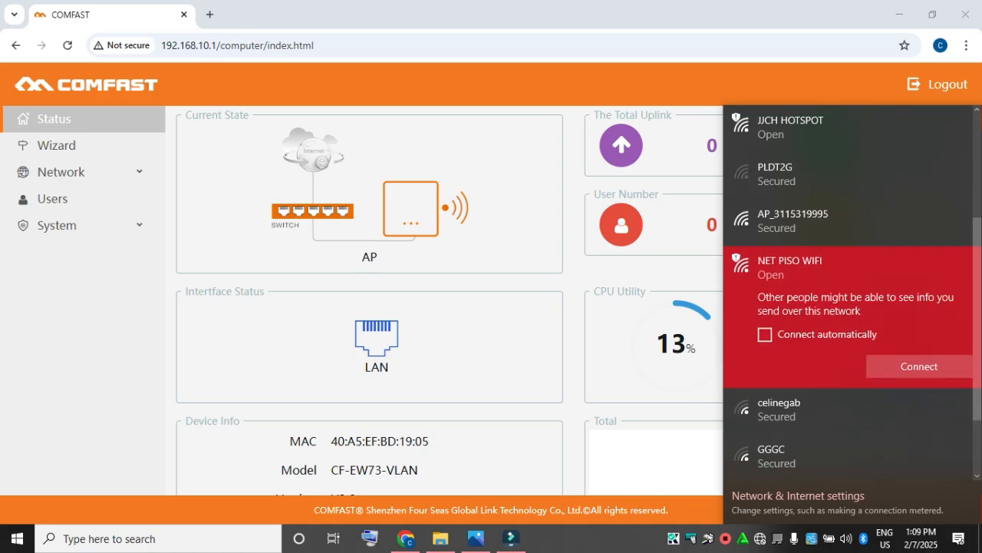
left_click(919, 365)
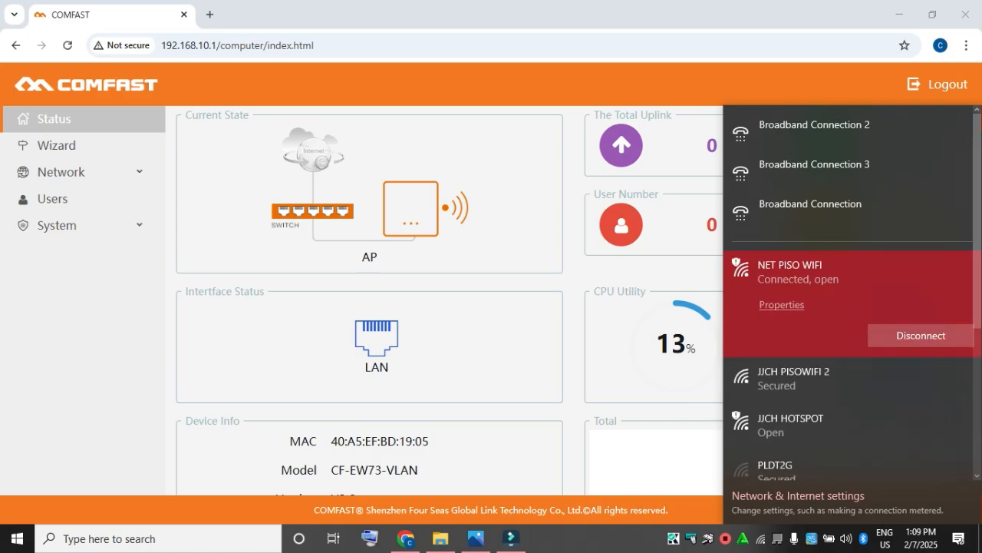
Step: Open YouTube in a new browser tab and browse its home page to test the wireless connection
left_click(210, 14)
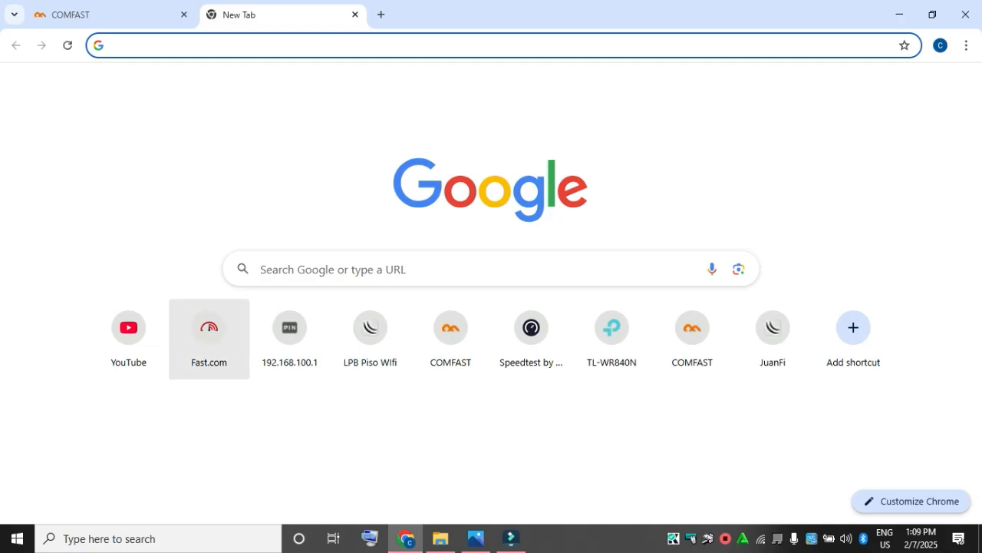
left_click(128, 330)
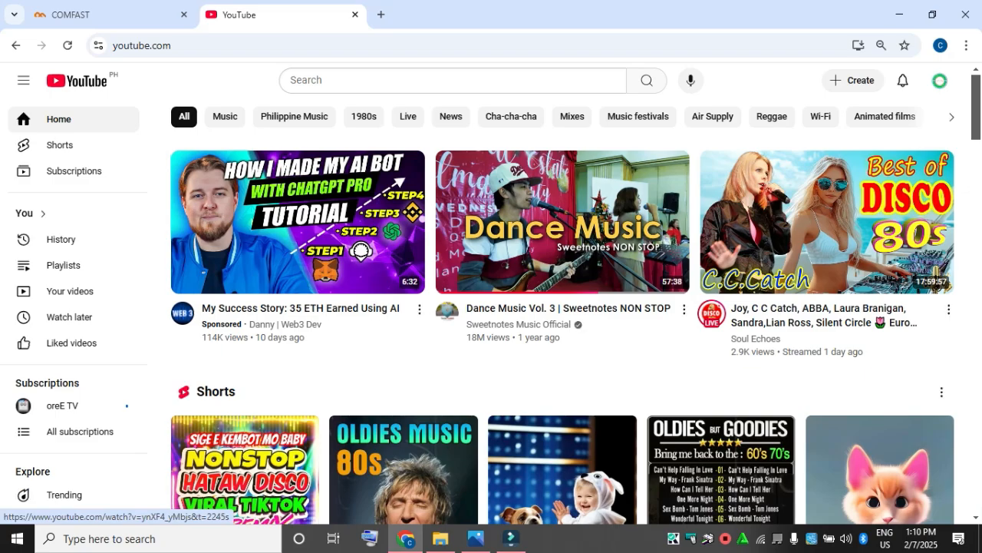
scroll(563, 307, "down", 8)
scroll(562, 330, "up", 8)
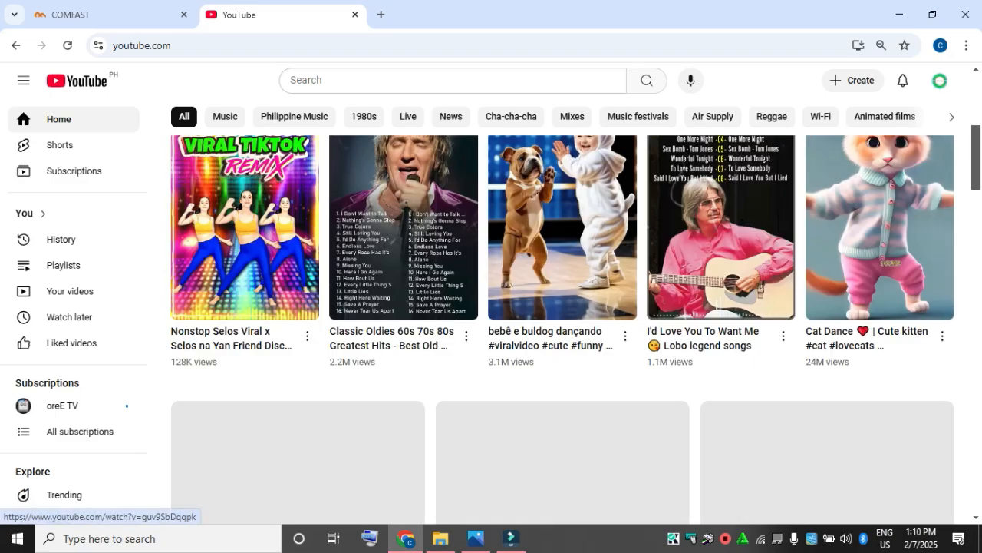
scroll(562, 330, "up", 2)
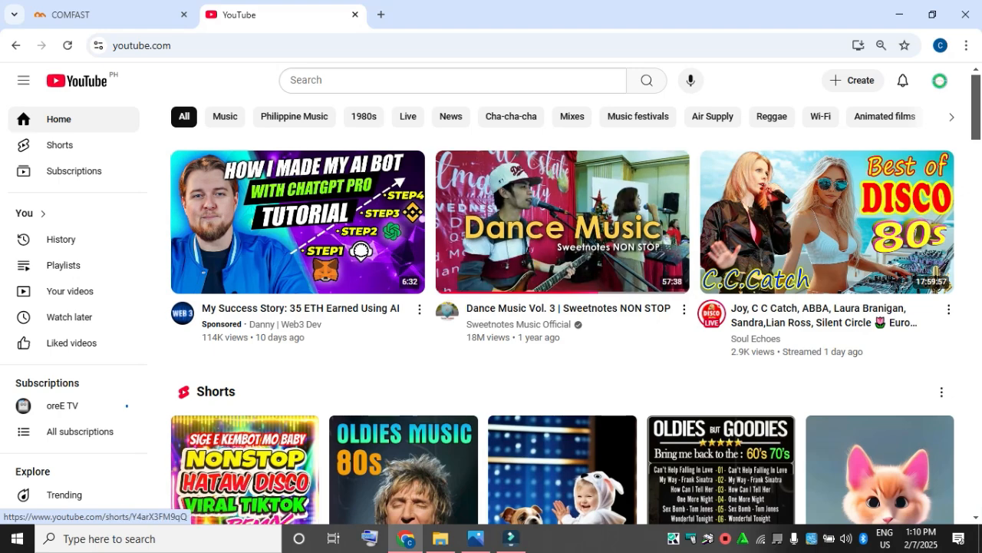
Step: Play the Dance Music Vol. 3 video, skip to about 20:28, and pause it
left_click(522, 222)
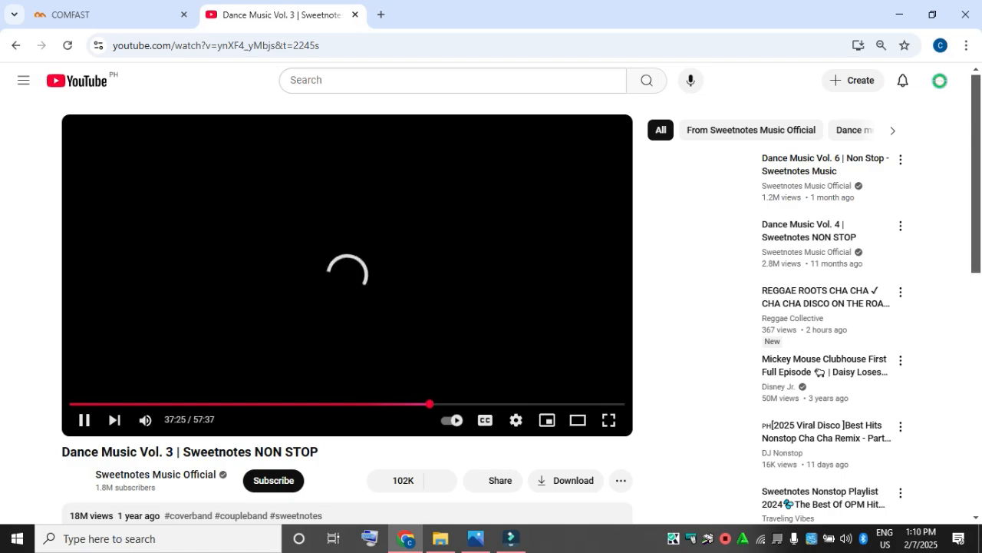
left_click(264, 404)
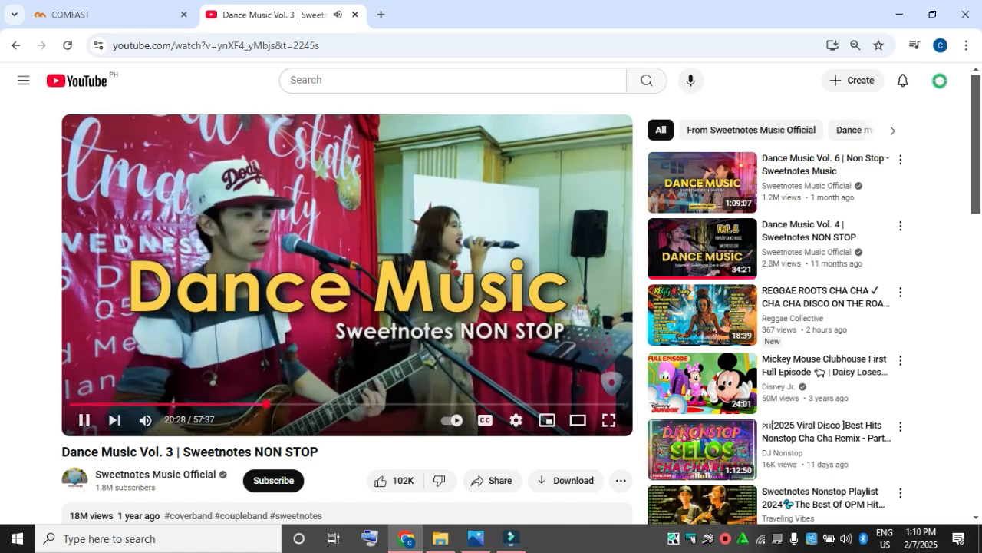
key("space")
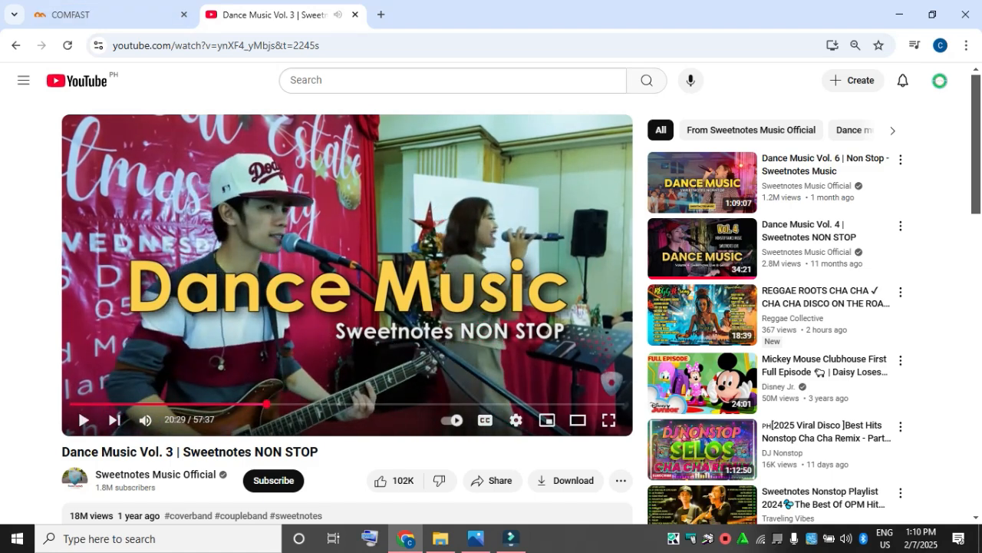
Step: Disconnect the PC from the NET PISO WIFI network and close the network list
left_click(761, 538)
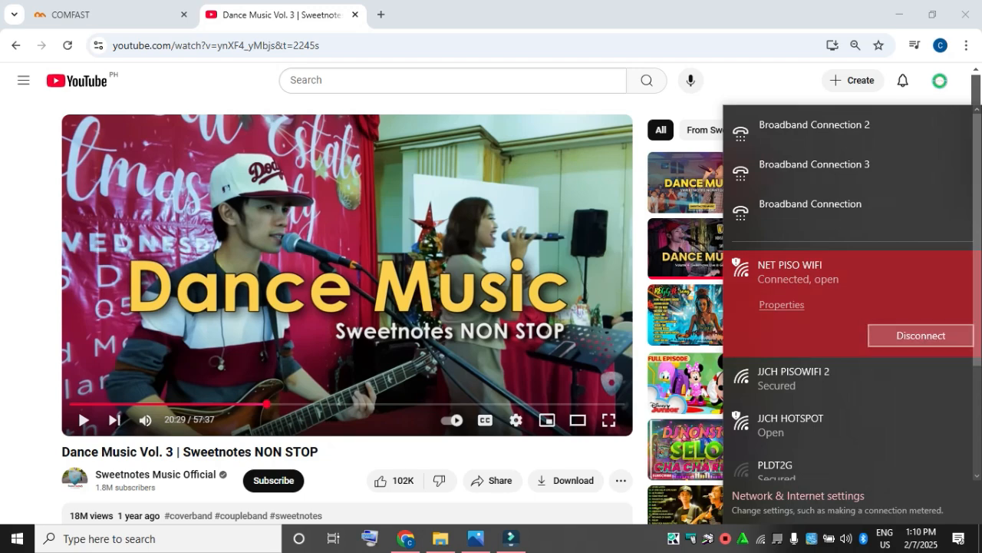
left_click(921, 335)
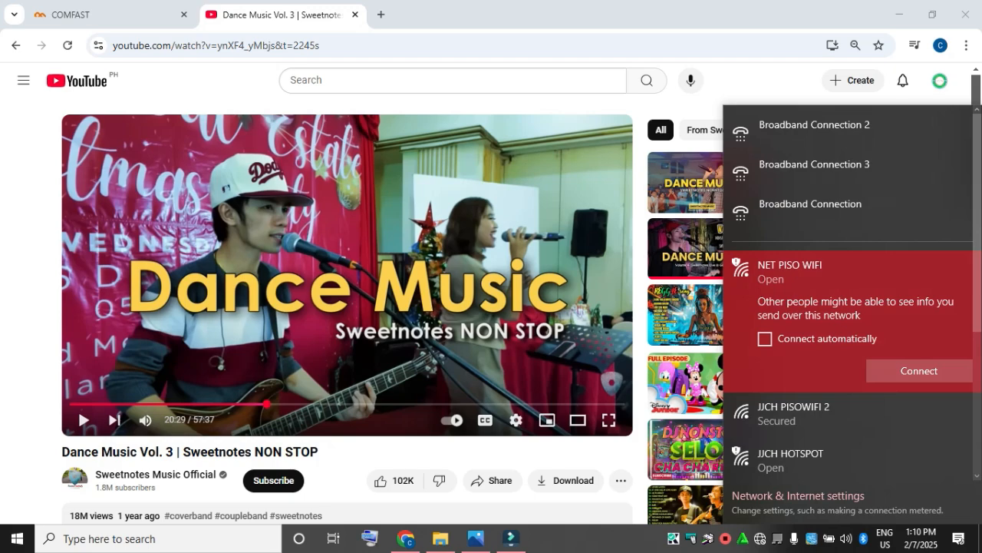
key("Escape")
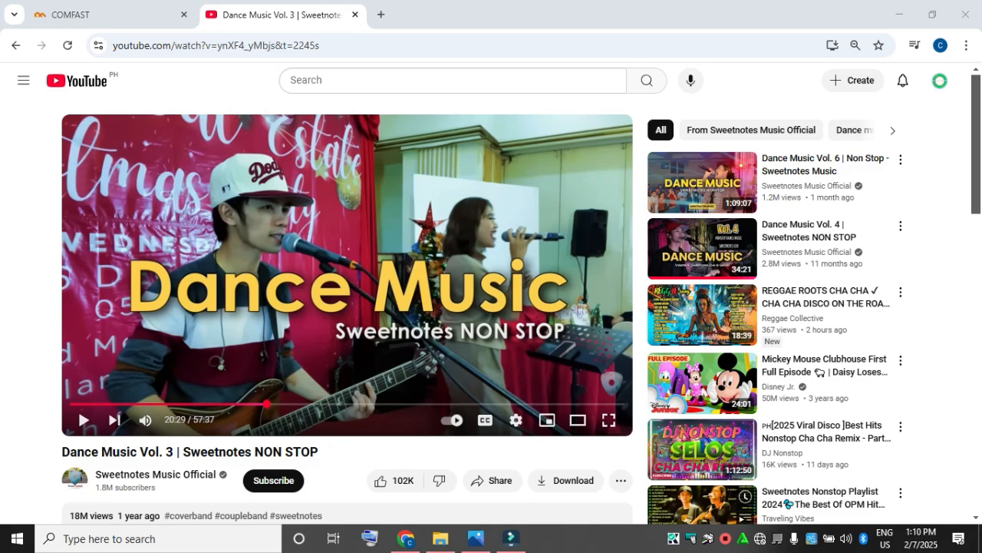
Step: Return to the COMFAST page and try to reload the access point's status page at 192.168.10.1/computer/index.html
left_click(108, 15)
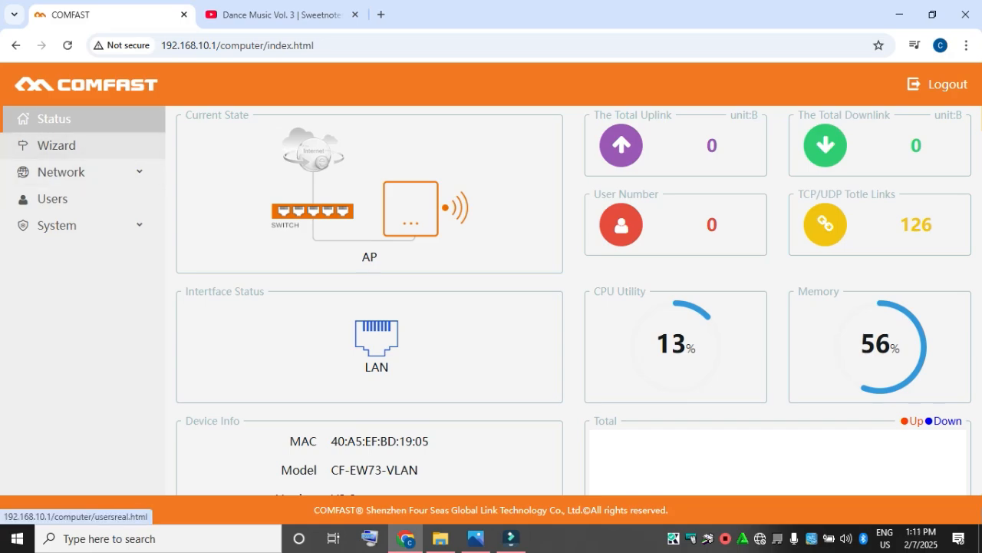
left_click(53, 119)
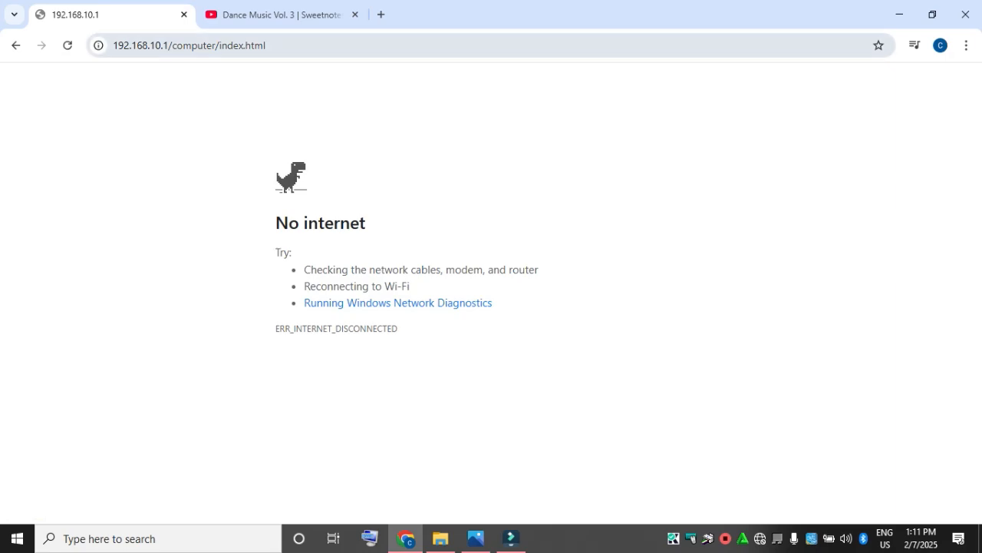
key("ctrl+l")
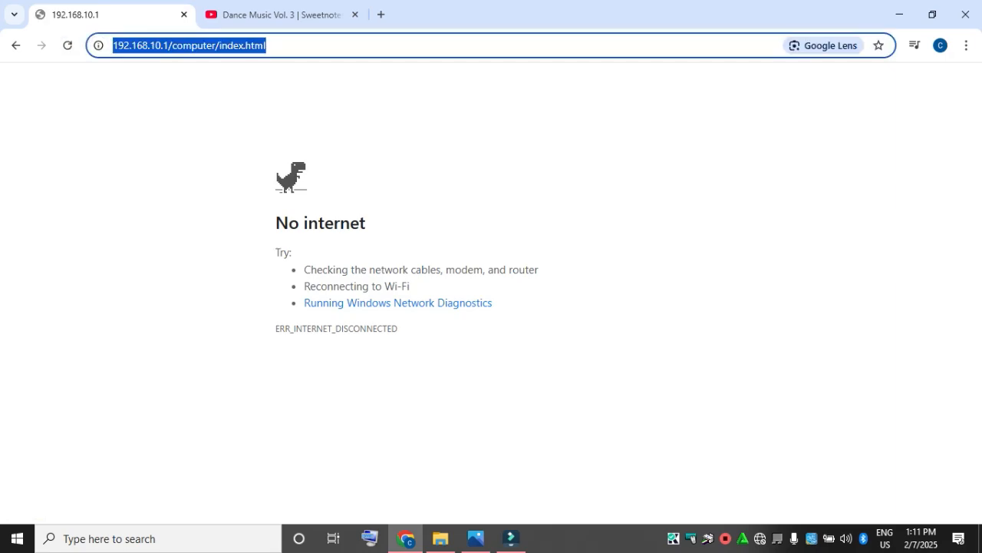
key("Return")
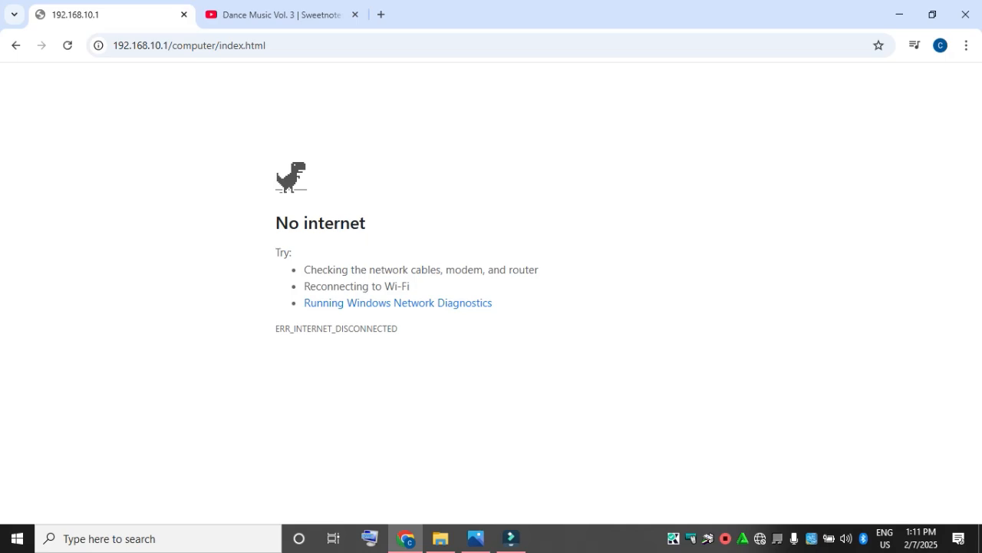
Step: Open the COMFAST login page by browsing to 192.168.10.1
key("ctrl+l")
type("1")
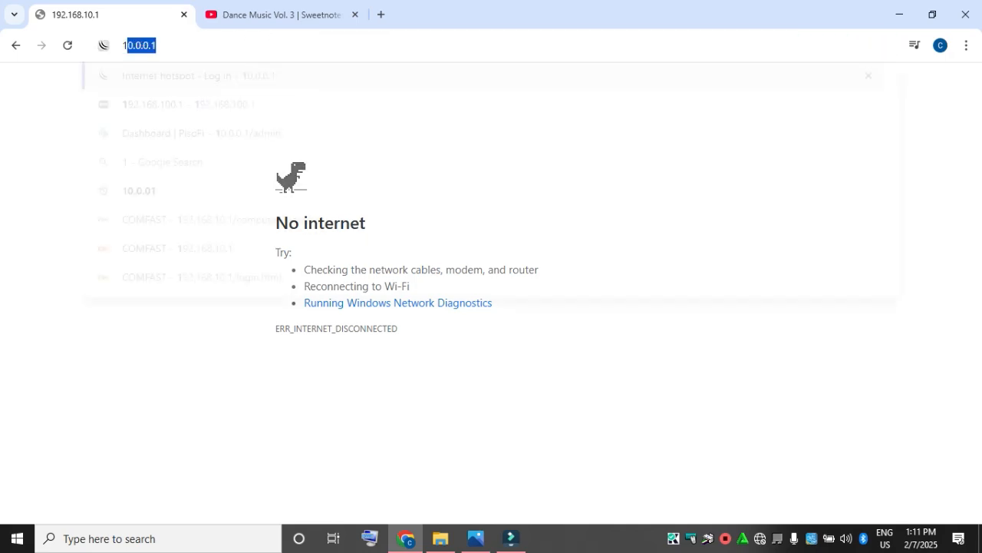
type("9")
key("Down")
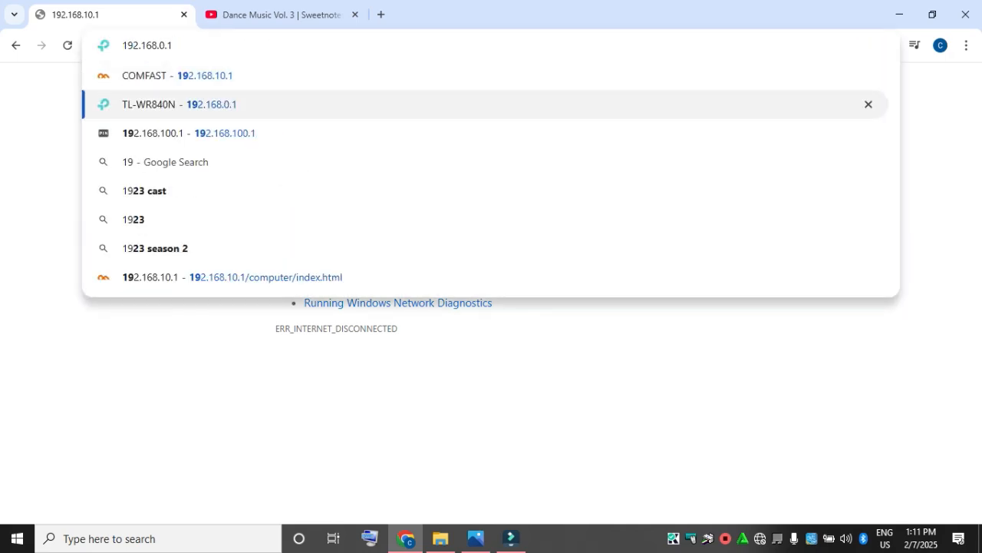
key("Up")
key("Return")
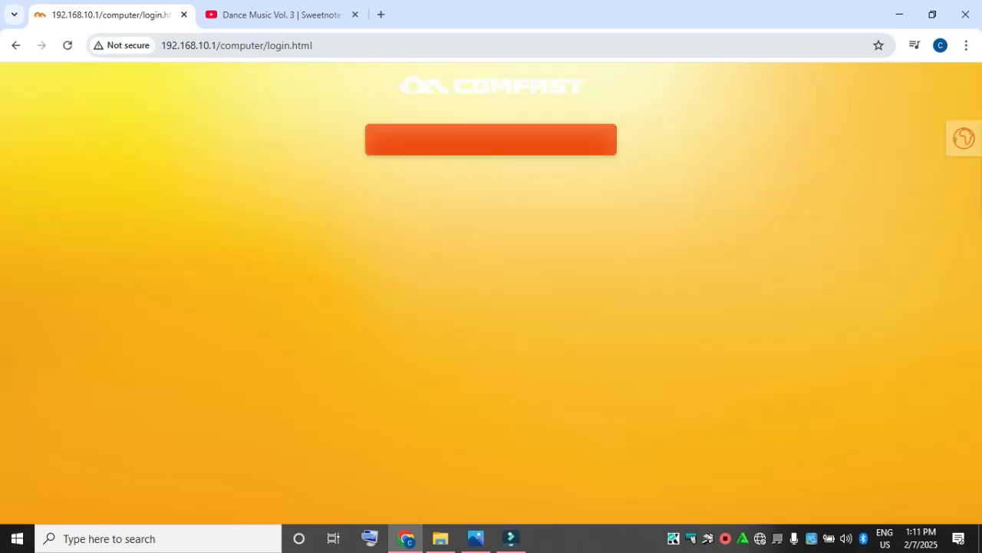
Step: Try to log in to the COMFAST access point with the login password, and clear the entered password for another attempt
type("•")
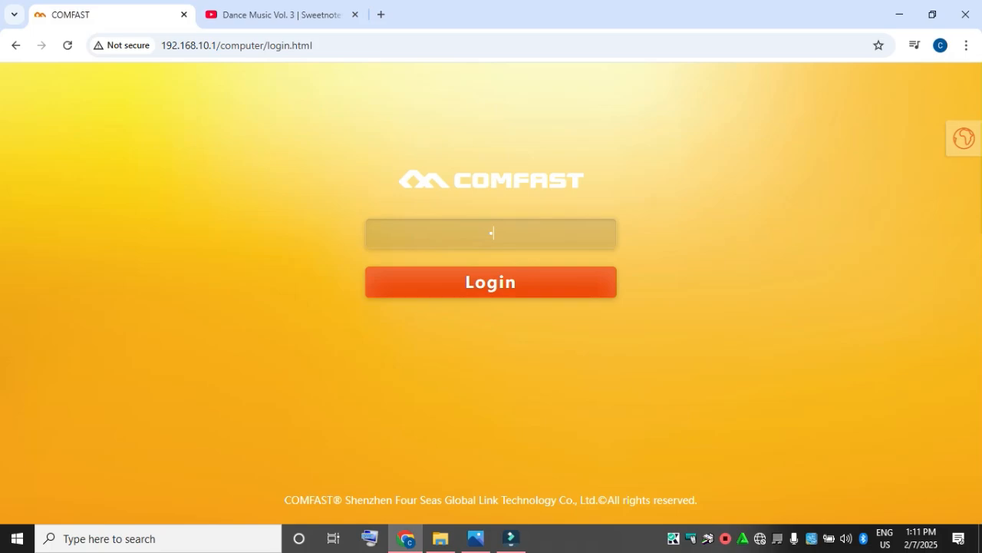
type("•••••")
key("Return")
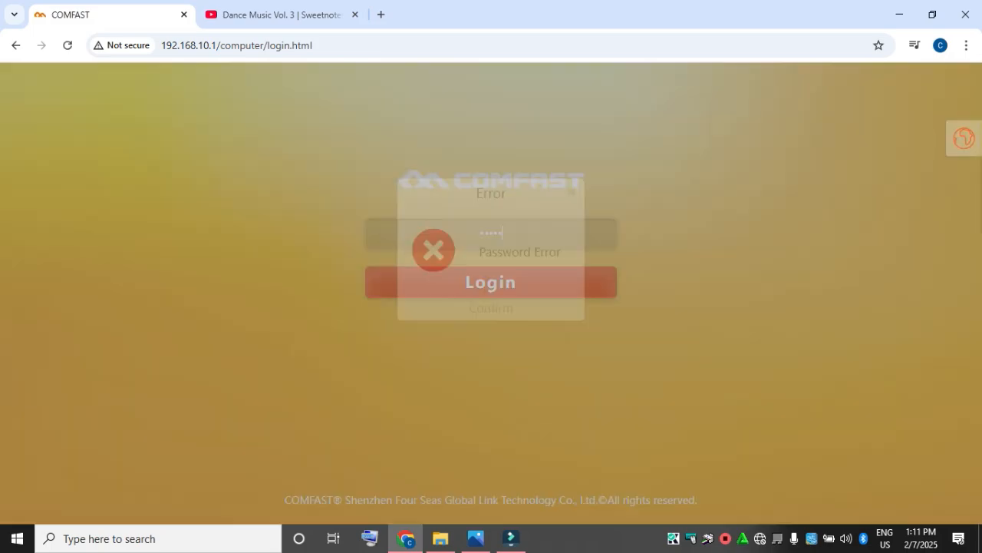
key("Return")
key("BackSpace")
key("BackSpace")
key("BackSpace")
key("BackSpace")
key("BackSpace")
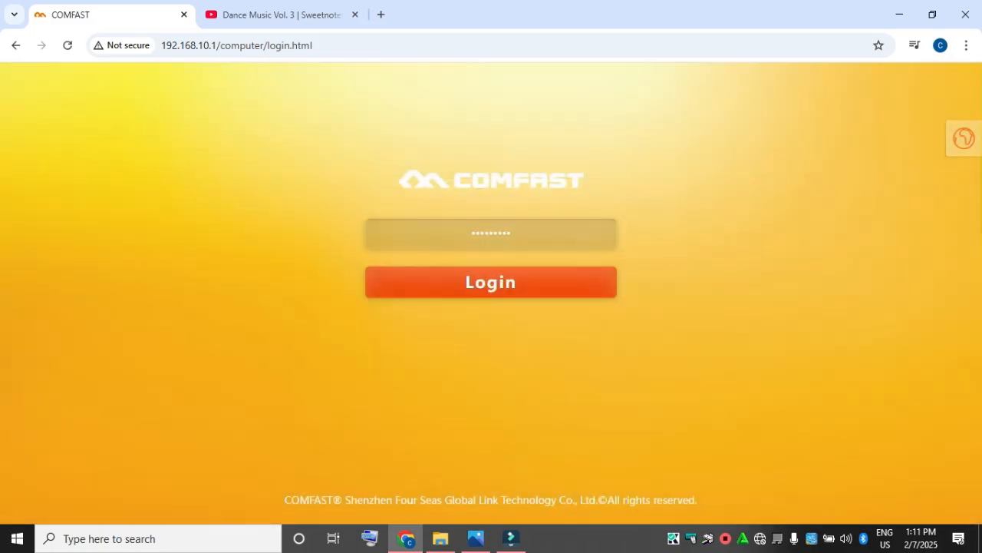
Step: Clear the login field and log in to the COMFAST access point with the login password
key("ctrl+a")
type("••")
key("BackSpace")
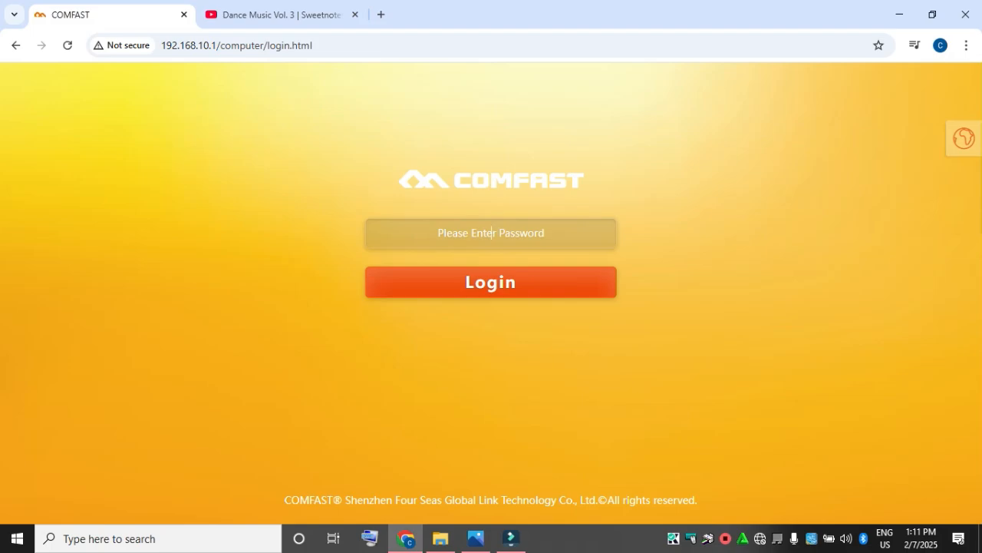
type("•••••")
key("Return")
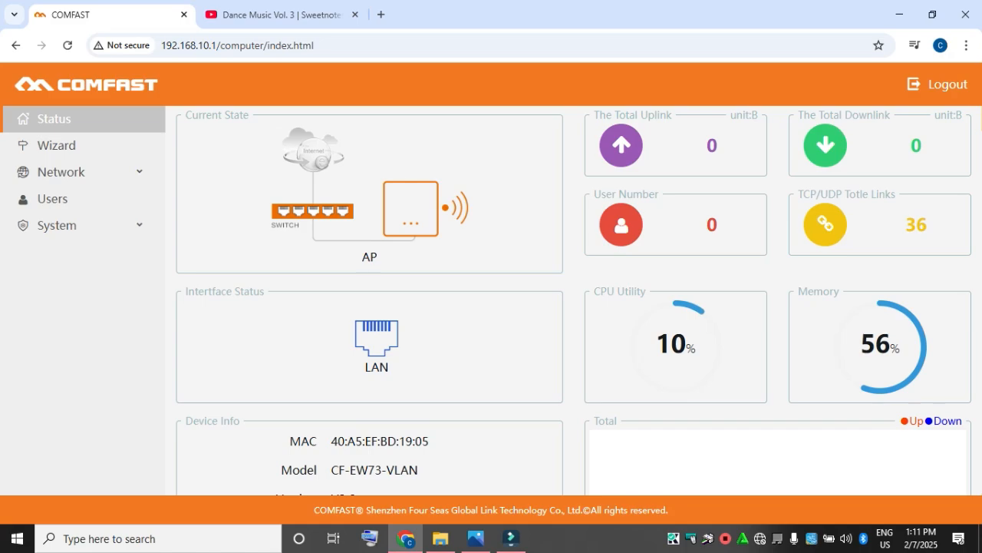
Step: Start the wizard's Repeater setup, keep the default LAN settings, and scan for 2.4GHz wireless networks to repeat
left_click(56, 145)
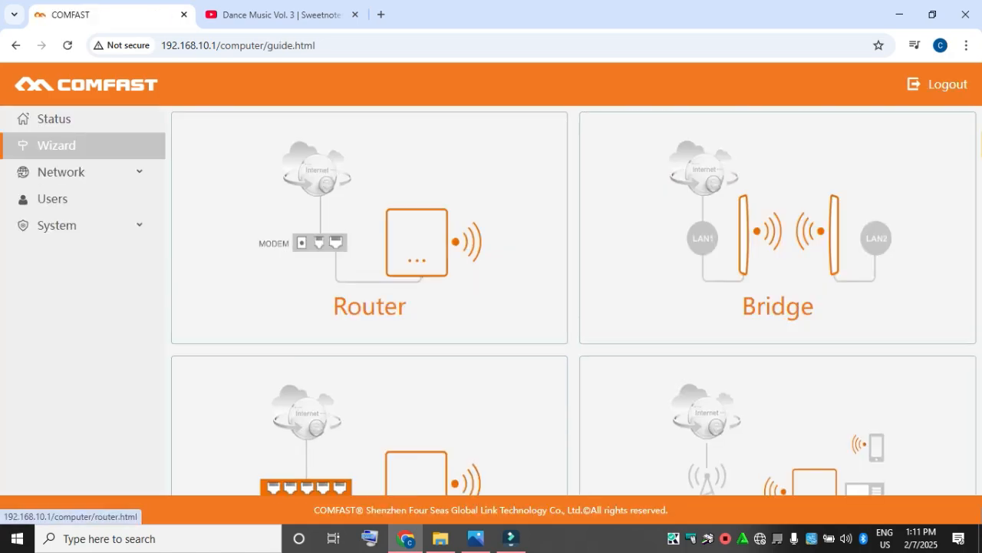
scroll(491, 276, "down", 1)
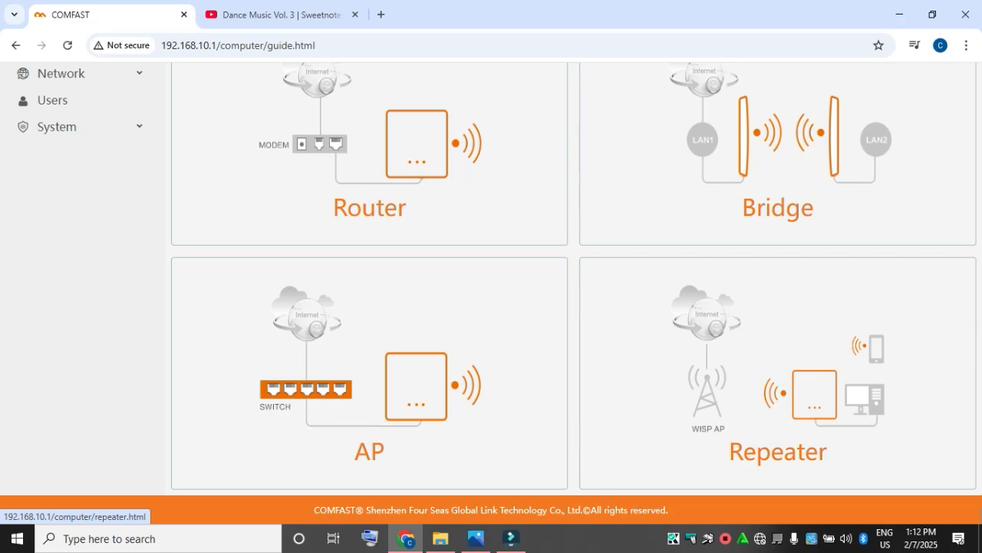
left_click(778, 399)
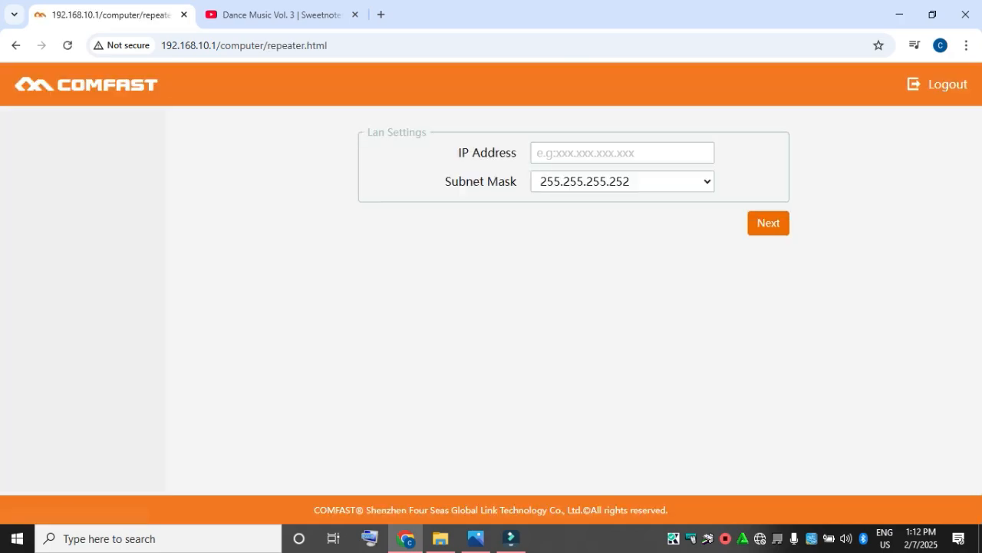
left_click(768, 277)
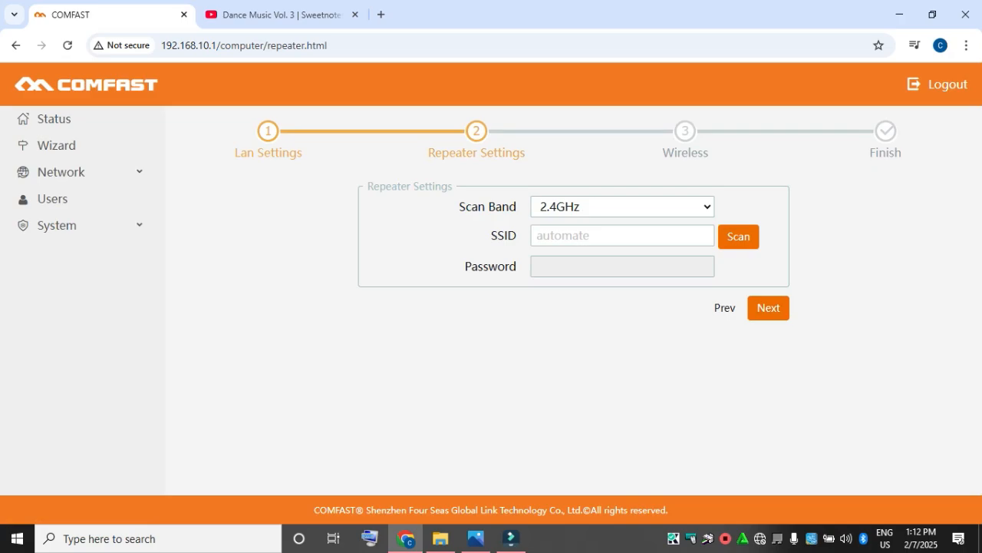
left_click(738, 236)
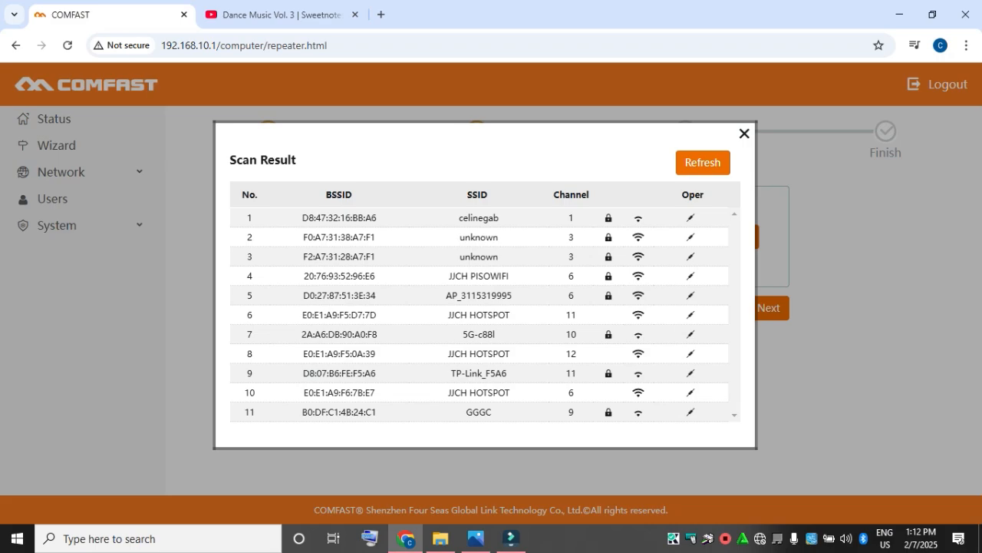
Step: Close the scan results without choosing a network, back out of the Repeater setup, and return to the wizard's mode selection
left_click(744, 133)
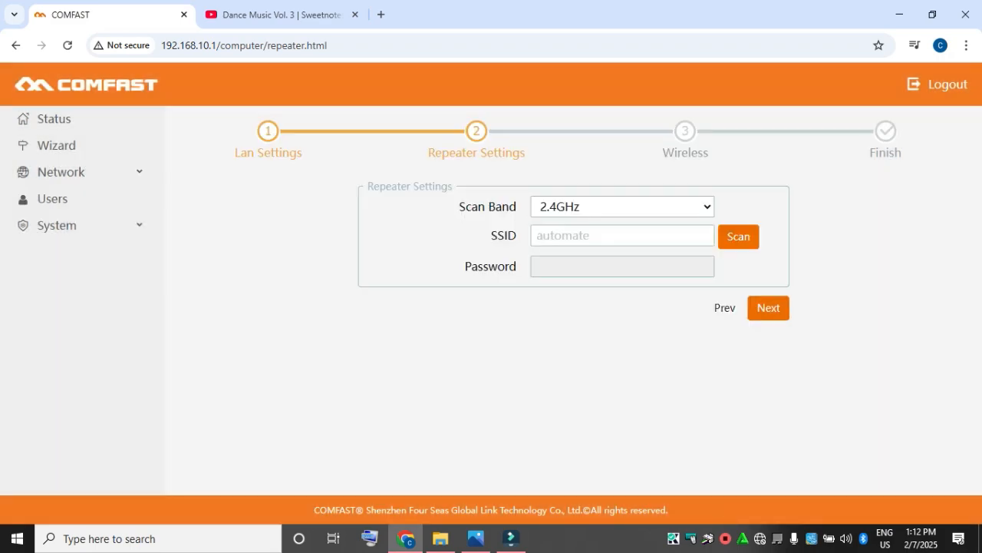
left_click(725, 308)
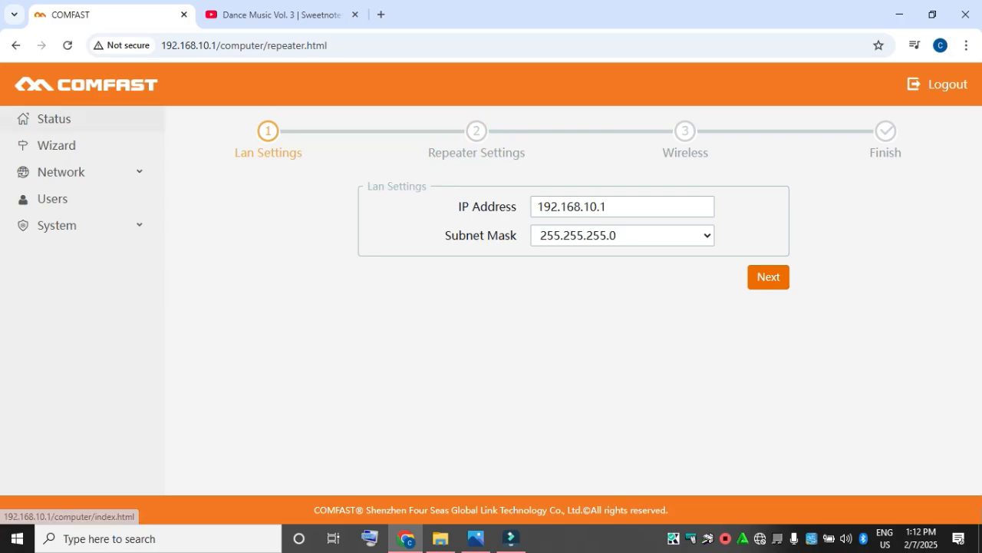
left_click(56, 145)
scroll(778, 307, "down", 2)
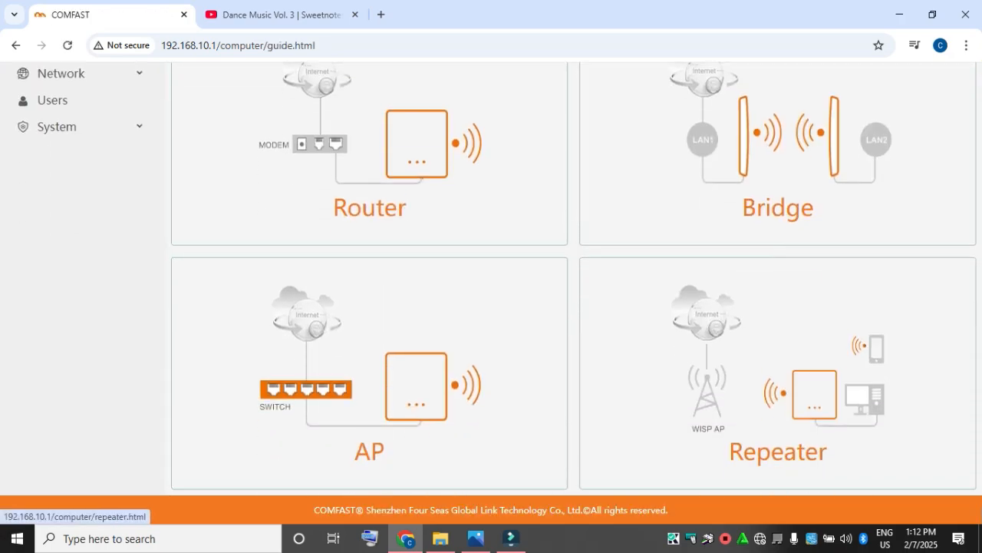